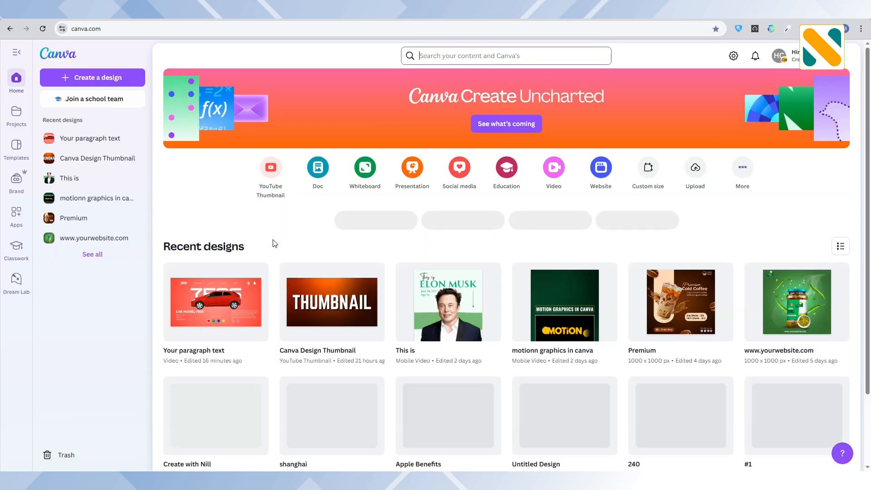
Step: Create a blank landscape video design and place a square shape in the upper left area of the page
{"action": "left_click", "coordinate": [543, 168]}
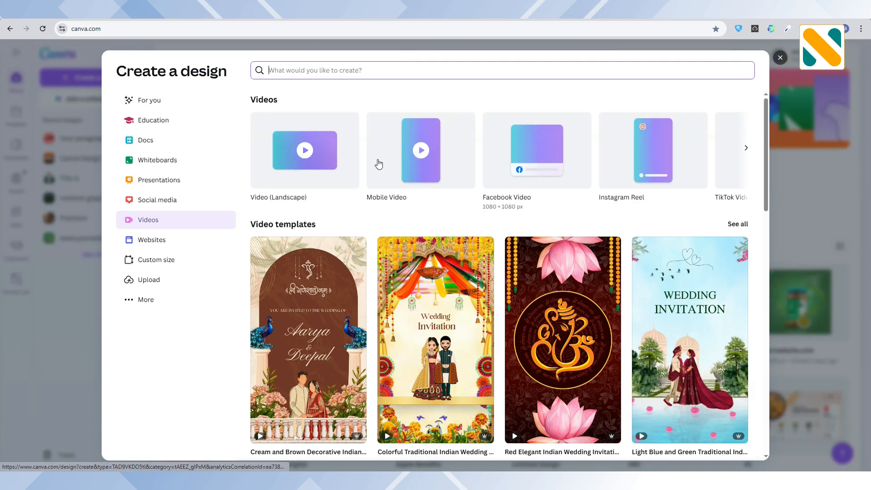
{"action": "left_click", "coordinate": [323, 157]}
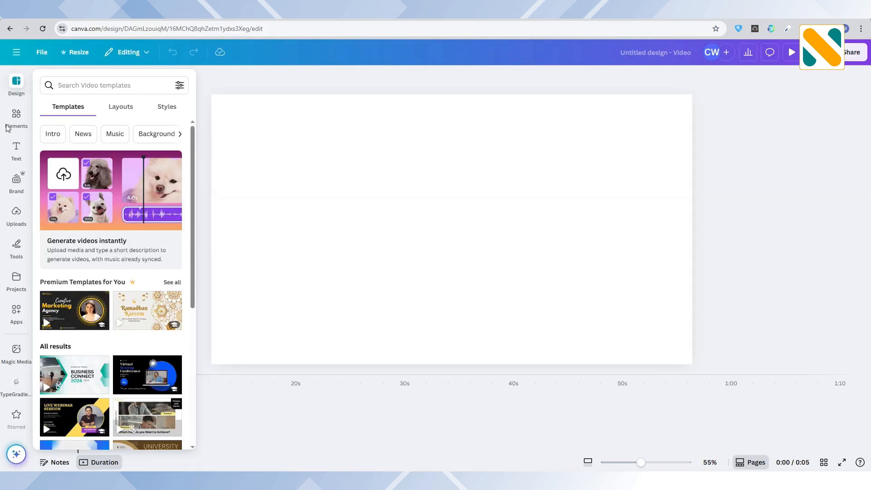
{"action": "left_click", "coordinate": [8, 124]}
{"action": "scroll", "coordinate": [94, 333], "scroll_direction": "down", "scroll_amount": 5}
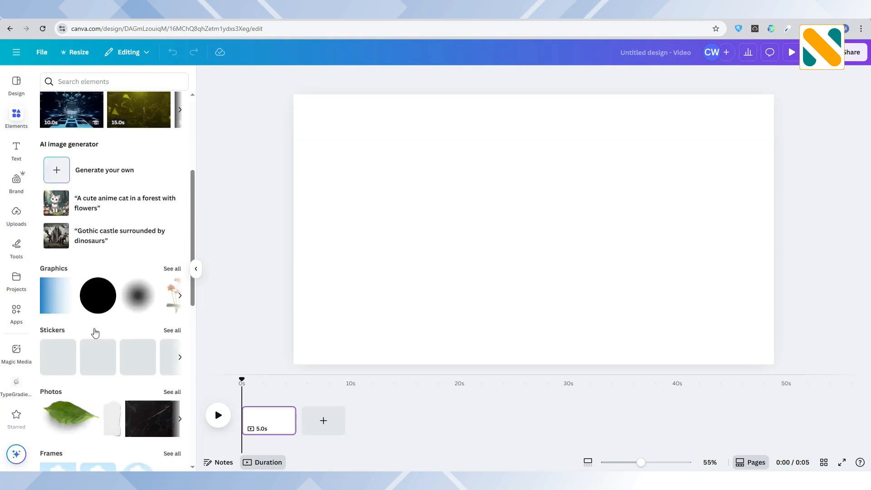
{"action": "scroll", "coordinate": [94, 331], "scroll_direction": "down", "scroll_amount": 5}
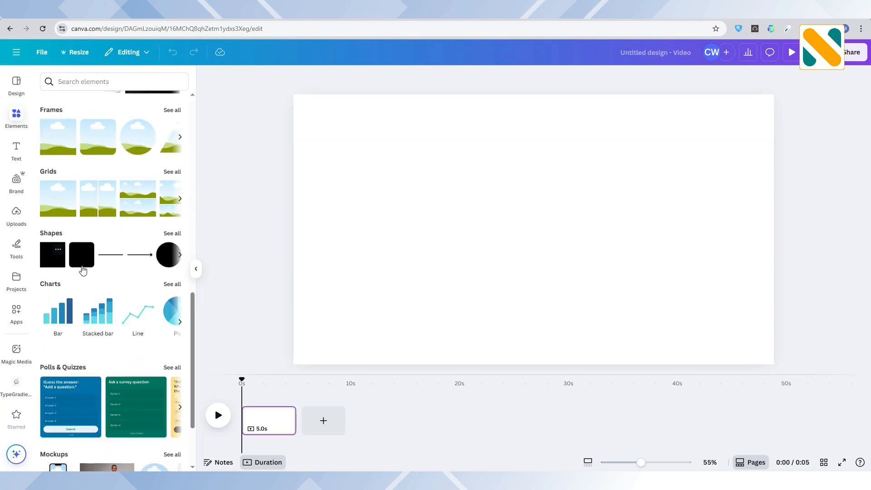
{"action": "left_click", "coordinate": [82, 255]}
{"action": "left_click", "coordinate": [374, 266]}
{"action": "left_click_drag", "start_coordinate": [523, 245], "coordinate": [393, 200]}
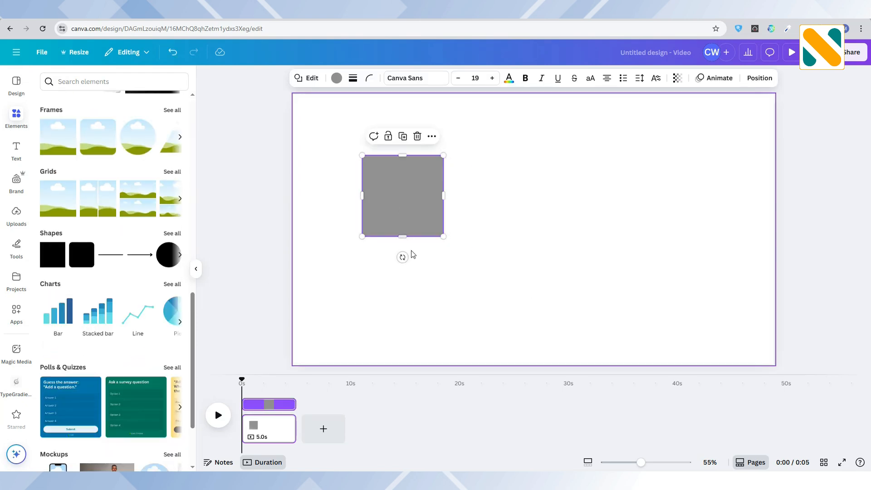
Step: Stretch the square to the full height of the page and fill the strip with red
{"action": "left_click_drag", "start_coordinate": [403, 236], "coordinate": [391, 364]}
{"action": "left_click_drag", "start_coordinate": [405, 158], "coordinate": [402, 94]}
{"action": "left_click", "coordinate": [337, 78]}
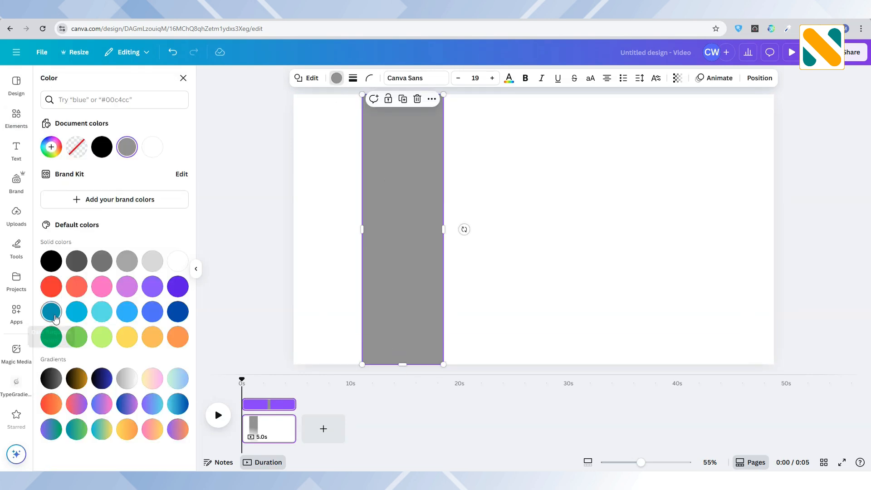
{"action": "left_click", "coordinate": [51, 286]}
Step: Duplicate the red strip, align the copy against its right edge and recolor it green
{"action": "left_click", "coordinate": [401, 107]}
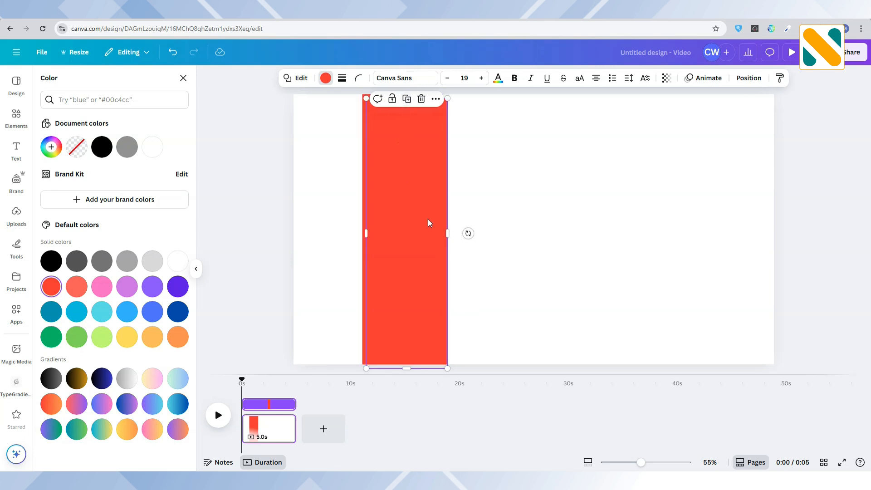
{"action": "left_click_drag", "start_coordinate": [428, 219], "coordinate": [506, 216]}
{"action": "left_click", "coordinate": [52, 337]}
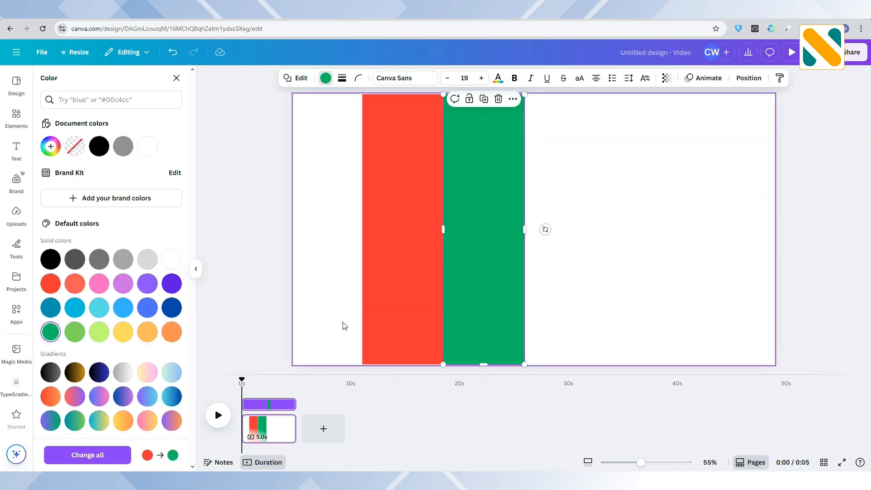
Step: Duplicate the green strip to its right and recolor the new strip dark blue
{"action": "left_click", "coordinate": [484, 101]}
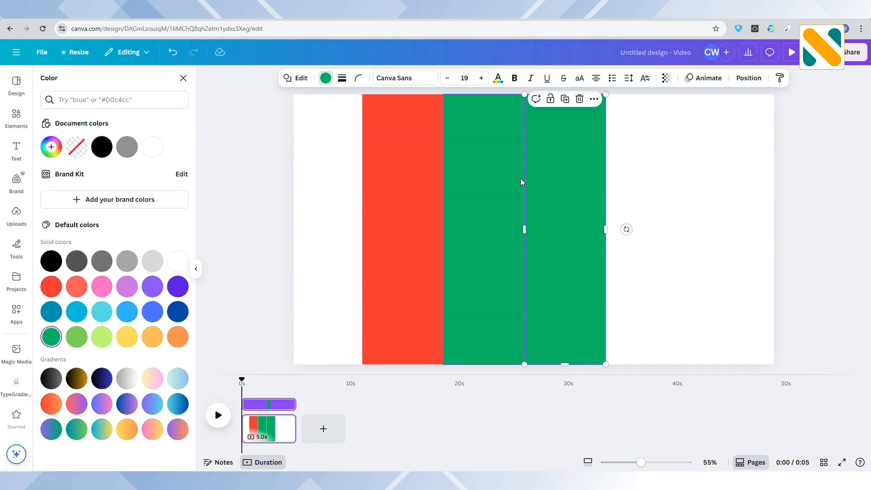
{"action": "left_click", "coordinate": [565, 195]}
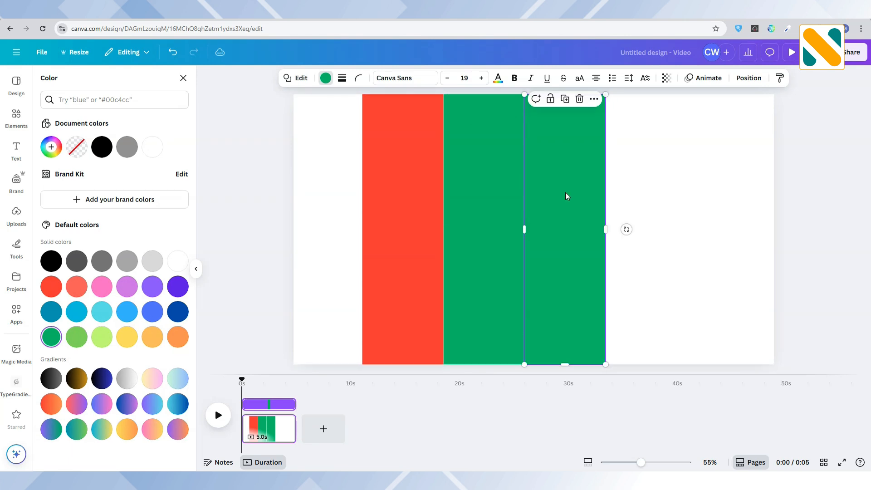
{"action": "left_click", "coordinate": [179, 312]}
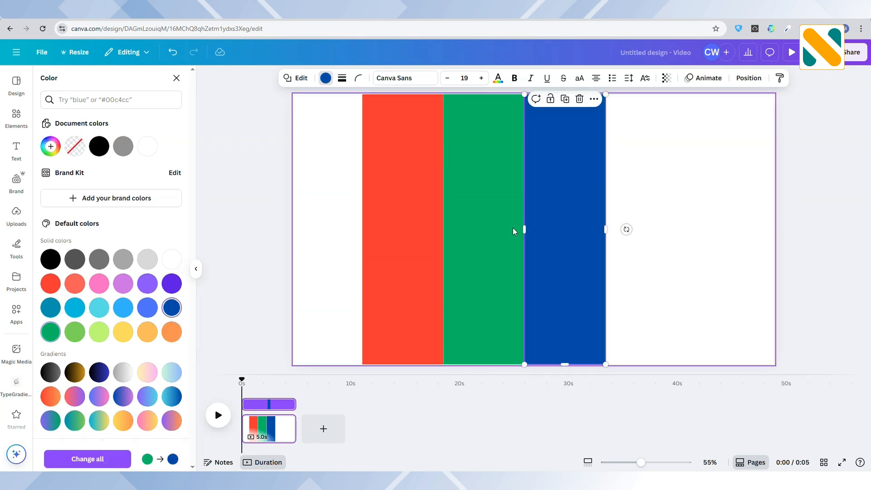
Step: Duplicate the blue strip to its right and recolor the new strip light orange
{"action": "left_click", "coordinate": [565, 99]}
{"action": "left_click_drag", "start_coordinate": [639, 226], "coordinate": [639, 227]}
{"action": "left_click", "coordinate": [152, 337]}
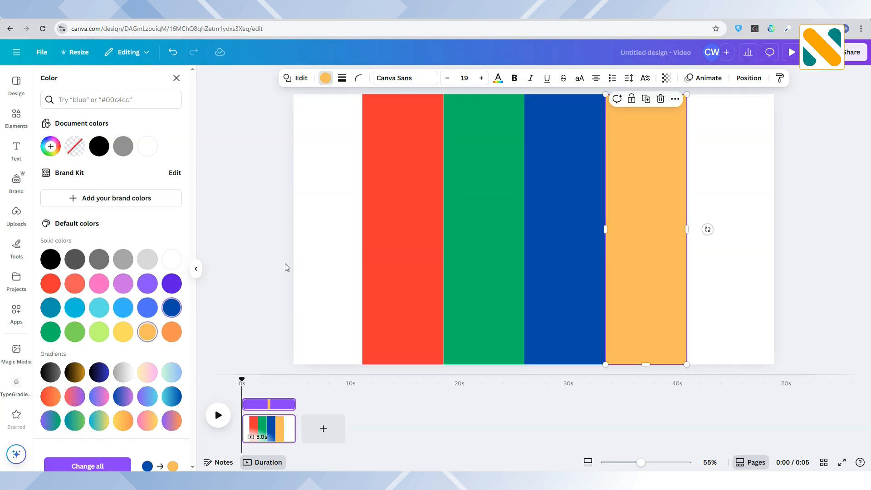
Step: Select all four strips and scale them together so they fill the whole page width
{"action": "left_click_drag", "start_coordinate": [301, 241], "coordinate": [681, 242]}
{"action": "left_click_drag", "start_coordinate": [660, 275], "coordinate": [777, 288]}
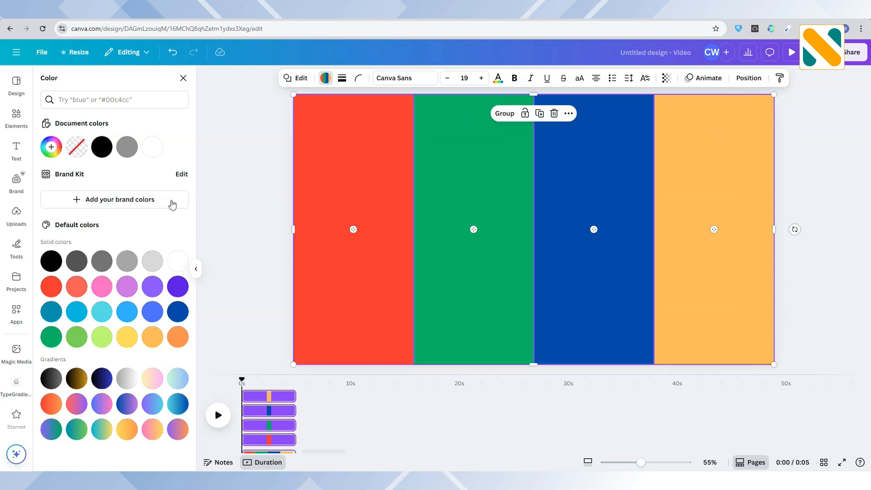
Step: Find a "red shoe" photo, add the red high-top sneakers and fit them small at the bottom of the red strip
{"action": "left_click", "coordinate": [24, 120]}
{"action": "left_click", "coordinate": [101, 83]}
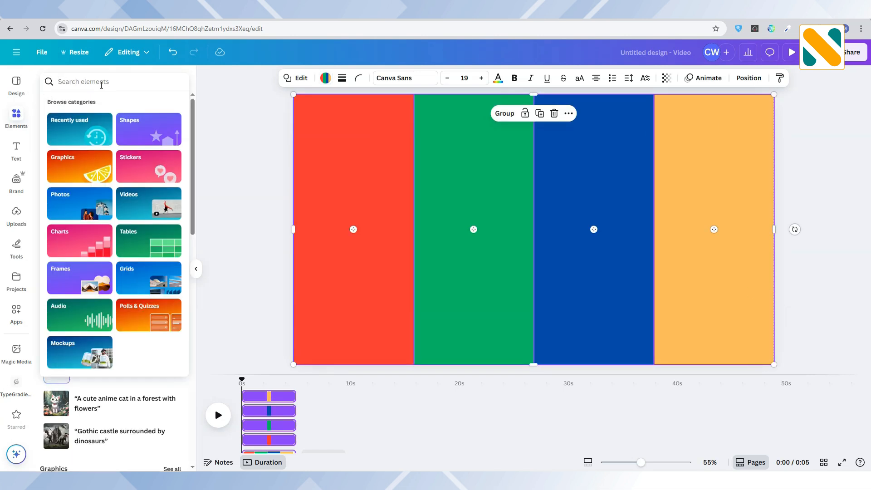
{"action": "type", "text": "red shoe"}
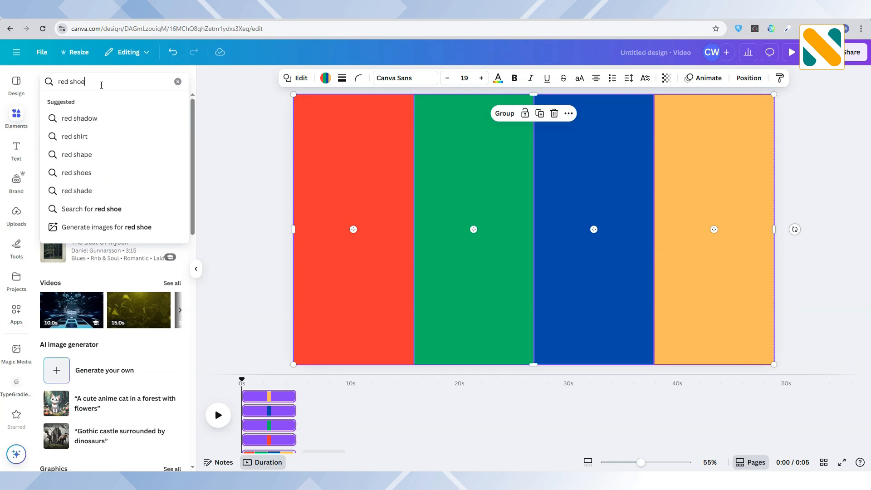
{"action": "key", "text": "Return"}
{"action": "left_click", "coordinate": [125, 104]}
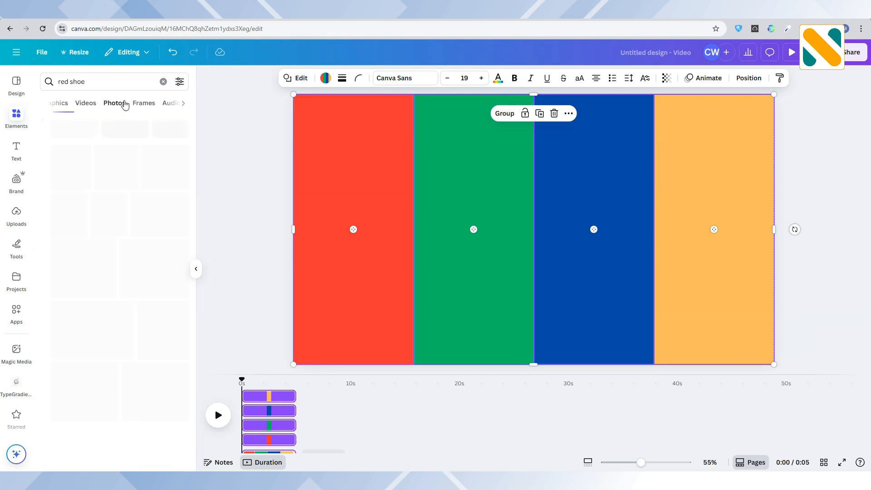
{"action": "left_click", "coordinate": [82, 164]}
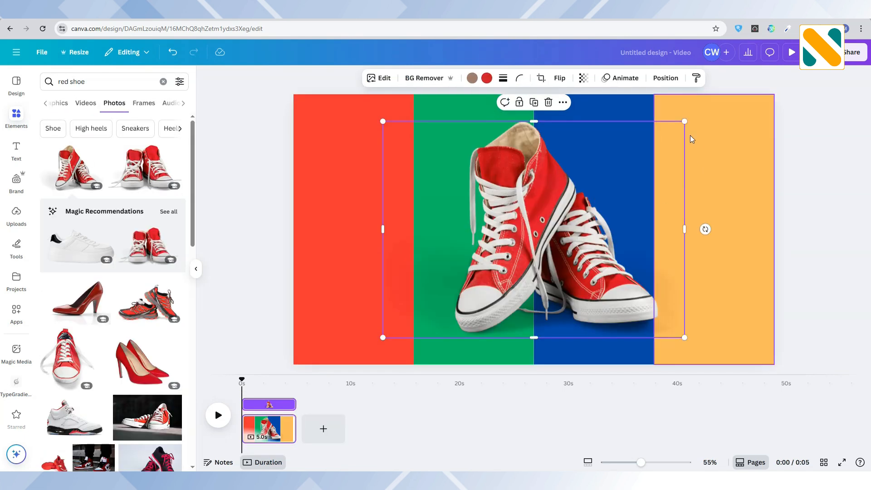
{"action": "left_click_drag", "start_coordinate": [684, 121], "coordinate": [482, 253]}
{"action": "left_click_drag", "start_coordinate": [463, 297], "coordinate": [386, 324]}
Step: Find a "green shoe" photo, add the dark sneakers without their background and fit them at the bottom of the green strip
{"action": "left_click_drag", "start_coordinate": [69, 82], "coordinate": [5, 86]}
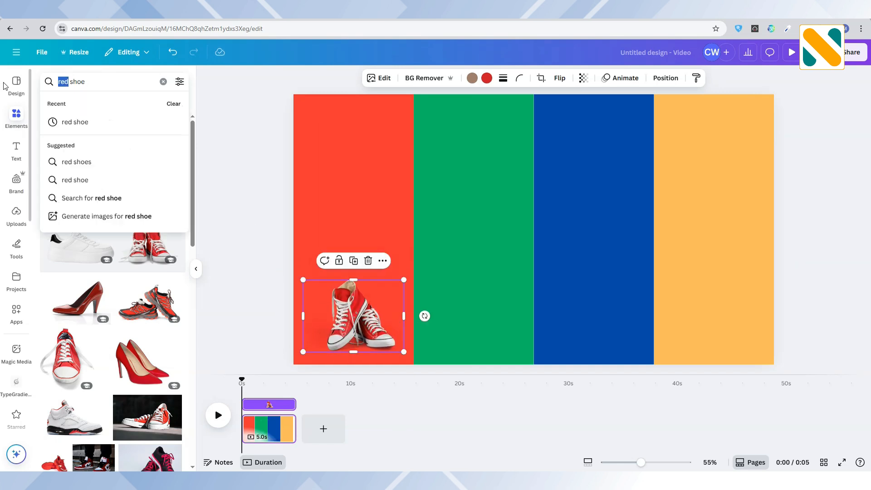
{"action": "type", "text": "green"}
{"action": "key", "text": "Return"}
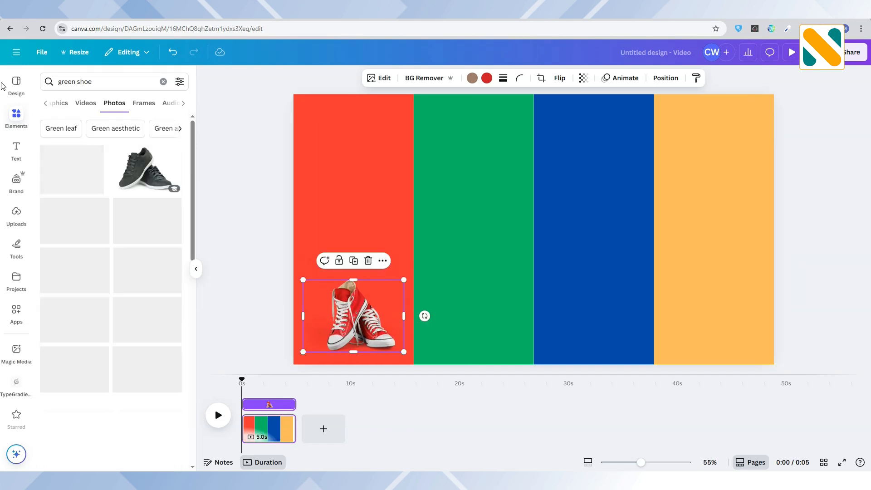
{"action": "left_click", "coordinate": [163, 181]}
{"action": "left_click", "coordinate": [425, 80]}
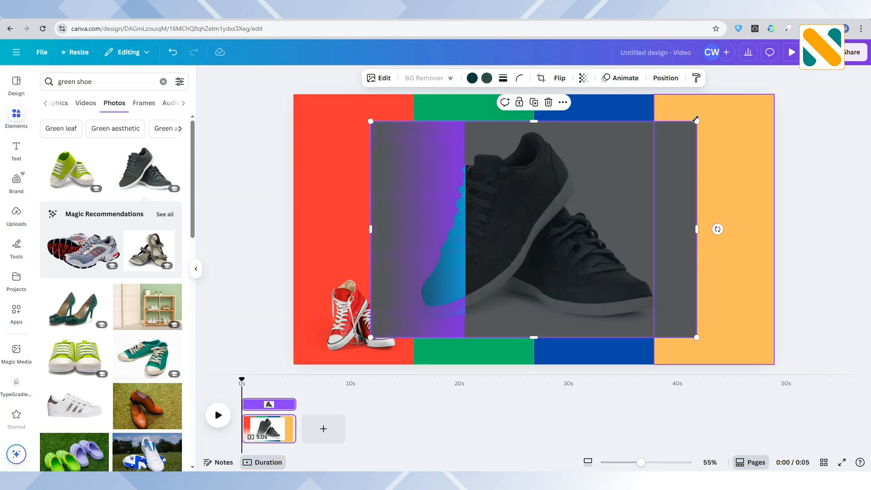
{"action": "left_click_drag", "start_coordinate": [696, 120], "coordinate": [485, 287]}
{"action": "left_click_drag", "start_coordinate": [437, 308], "coordinate": [487, 323]}
Step: Find a "blue shoe" photo, add the black-and-blue running shoes and fit them at the bottom of the blue strip
{"action": "double_click", "coordinate": [66, 81]}
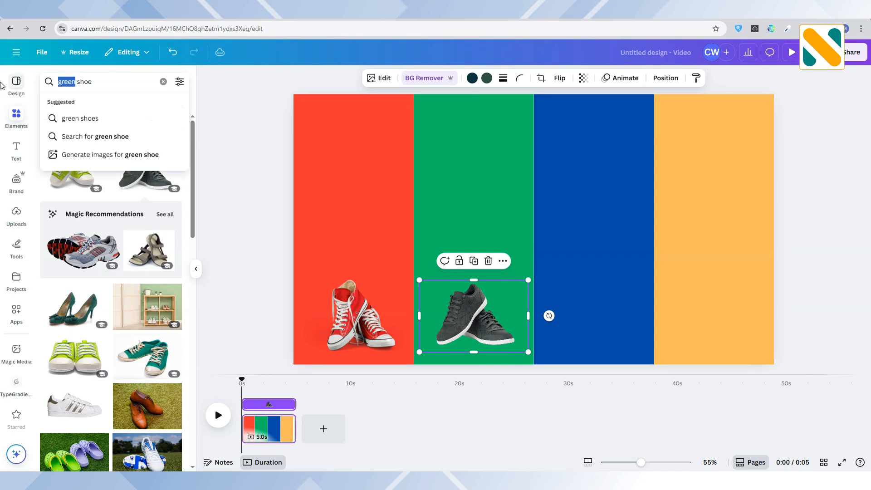
{"action": "type", "text": "blue"}
{"action": "key", "text": "Return"}
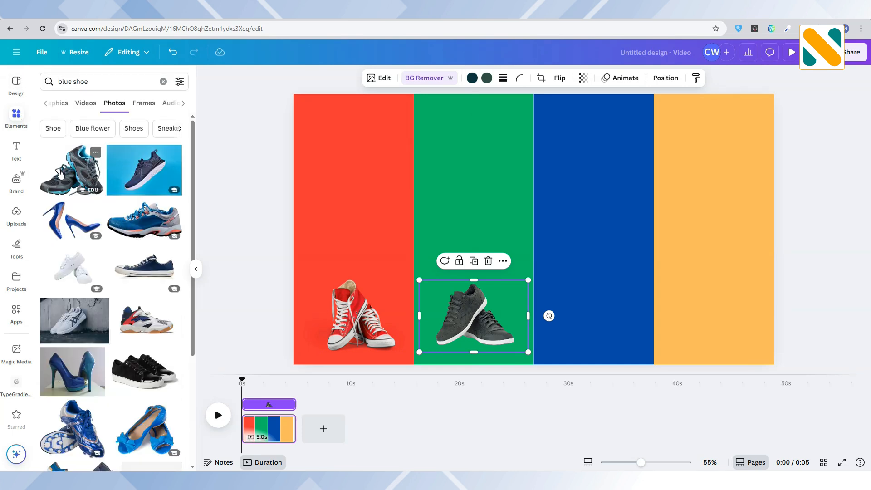
{"action": "left_click", "coordinate": [60, 173]}
{"action": "left_click_drag", "start_coordinate": [671, 120], "coordinate": [485, 258]}
{"action": "left_click_drag", "start_coordinate": [459, 300], "coordinate": [608, 319]}
{"action": "left_click_drag", "start_coordinate": [644, 278], "coordinate": [638, 283]}
{"action": "mouse_move", "coordinate": [619, 303]}
{"action": "left_mouse_down"}
{"action": "mouse_move", "coordinate": [627, 303]}
{"action": "mouse_move", "coordinate": [615, 303]}
{"action": "left_mouse_up"}
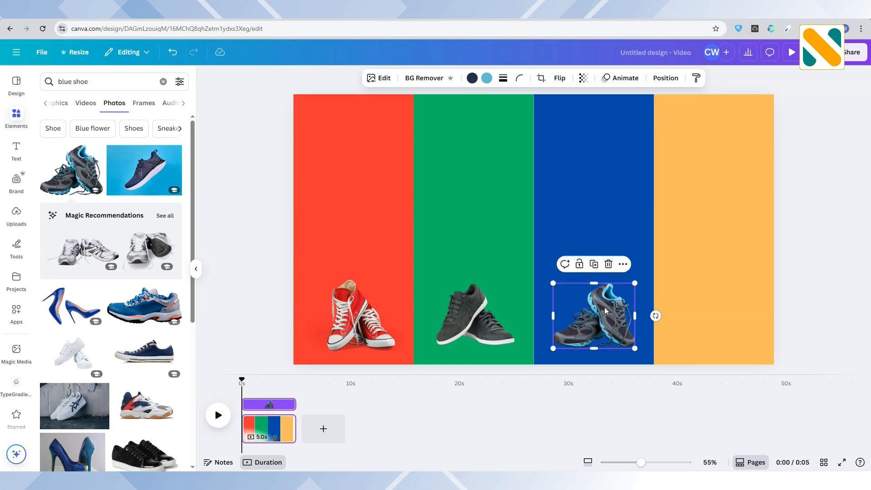
Step: Nudge the shoes on the green and blue strips slightly down to line up with the red pair
{"action": "left_click", "coordinate": [483, 323]}
{"action": "left_click_drag", "start_coordinate": [483, 323], "coordinate": [483, 325]}
{"action": "left_click", "coordinate": [584, 323]}
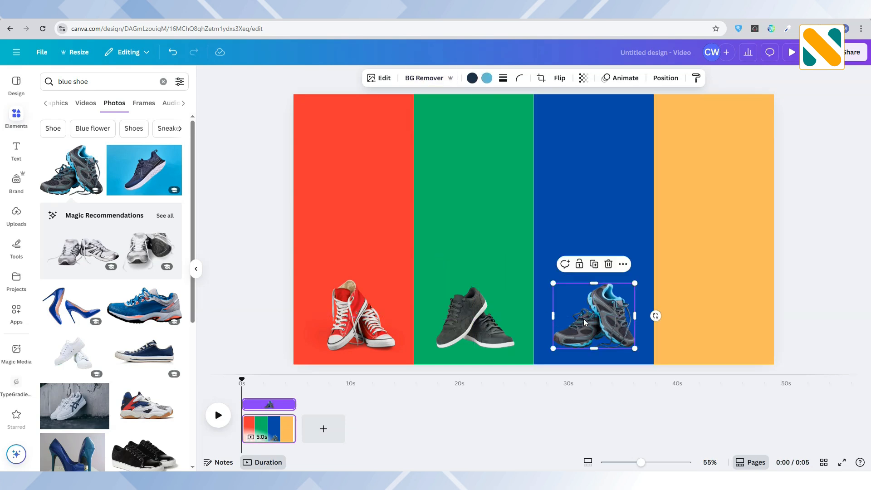
{"action": "left_click_drag", "start_coordinate": [585, 323], "coordinate": [584, 326]}
Step: Find a "yellow shoe" photo, add the yellow sneakers without their background and fit them at the bottom of the orange strip
{"action": "left_click_drag", "start_coordinate": [73, 85], "coordinate": [2, 77]}
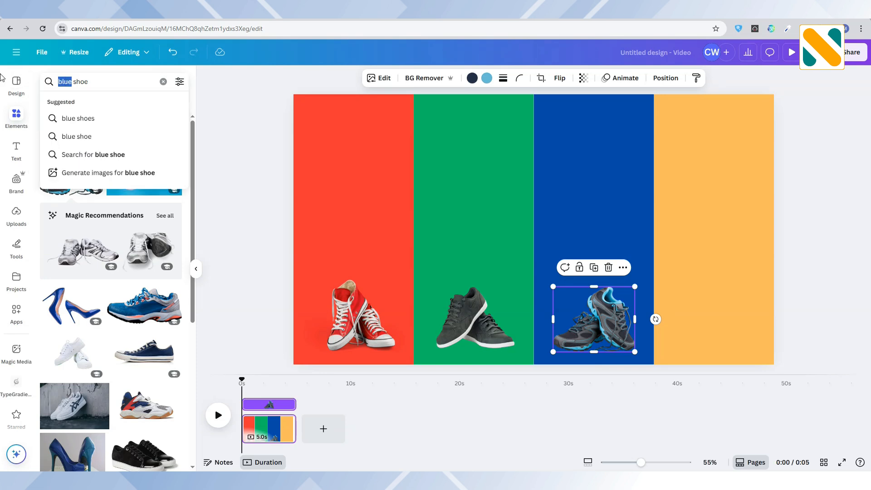
{"action": "type", "text": "yellow"}
{"action": "key", "text": "Return"}
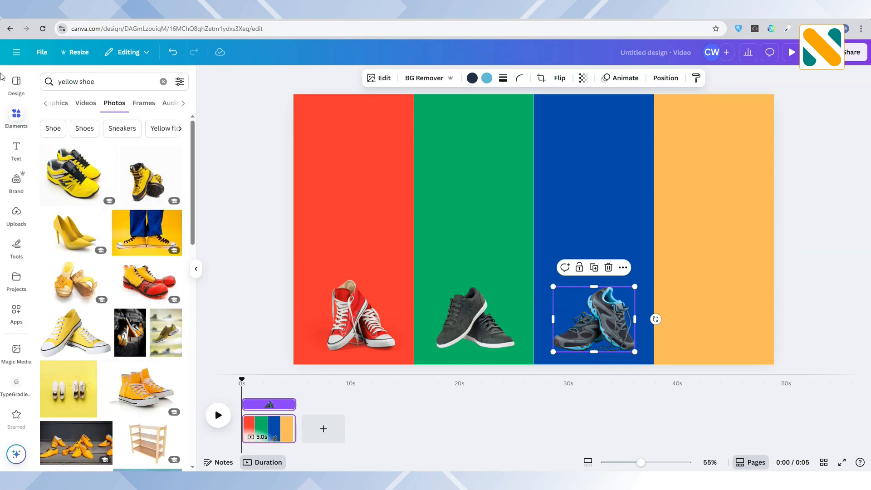
{"action": "left_click", "coordinate": [74, 175]}
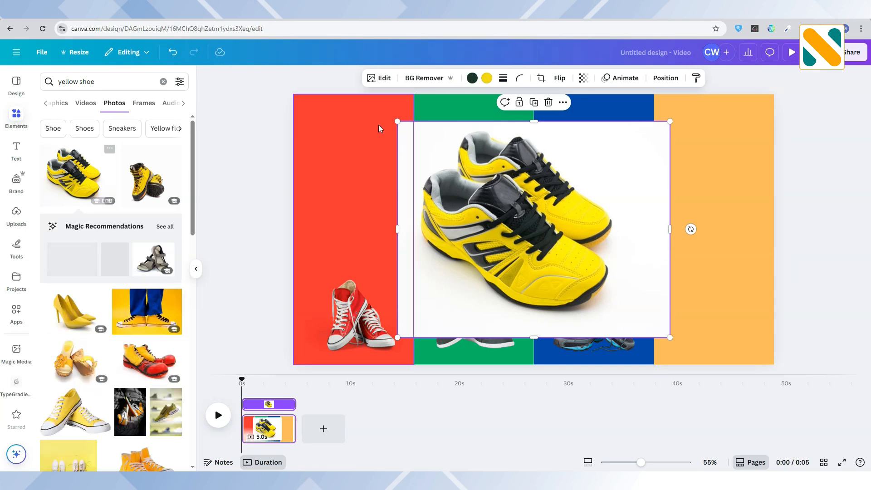
{"action": "left_click", "coordinate": [421, 82]}
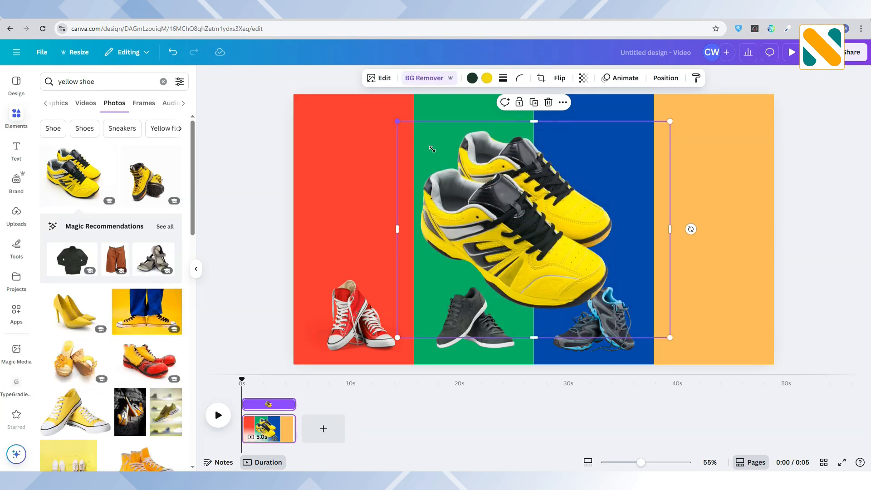
{"action": "left_click_drag", "start_coordinate": [432, 150], "coordinate": [710, 312]}
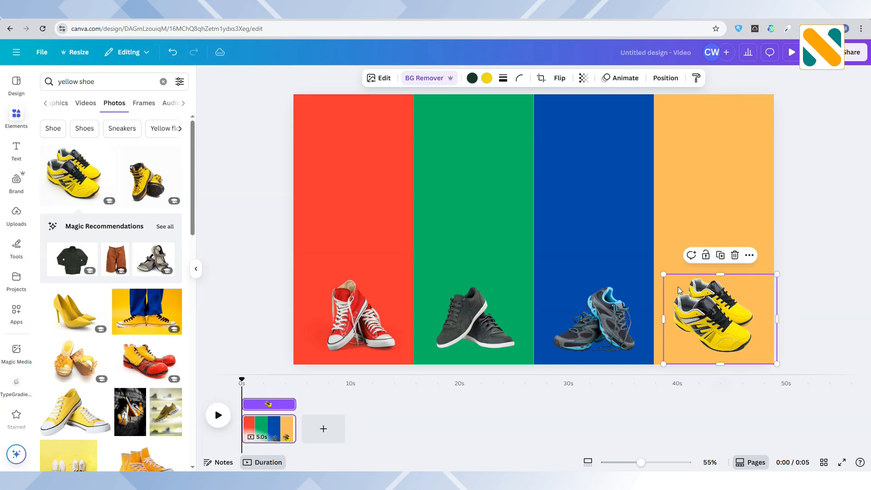
{"action": "left_click_drag", "start_coordinate": [663, 272], "coordinate": [674, 282]}
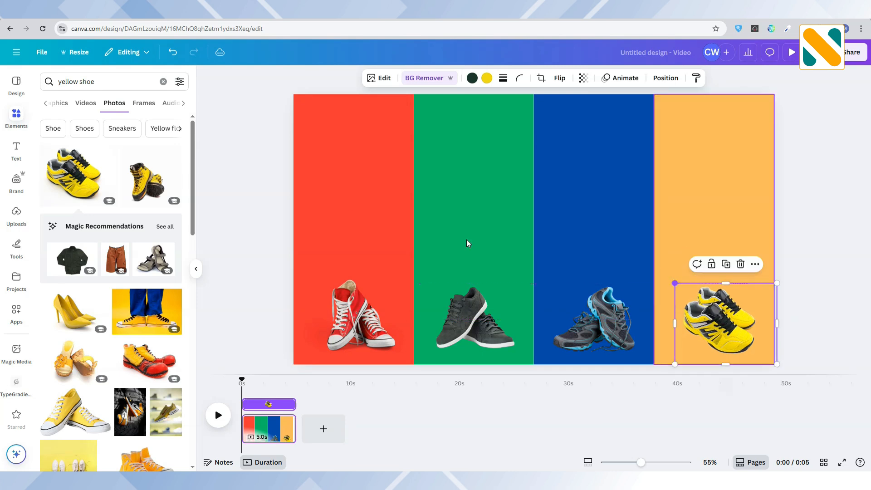
Step: Add a text box reading "red shoe", enlarge it to about size 48.8 and set it in uppercase
{"action": "left_click", "coordinate": [252, 184]}
{"action": "left_click", "coordinate": [12, 151]}
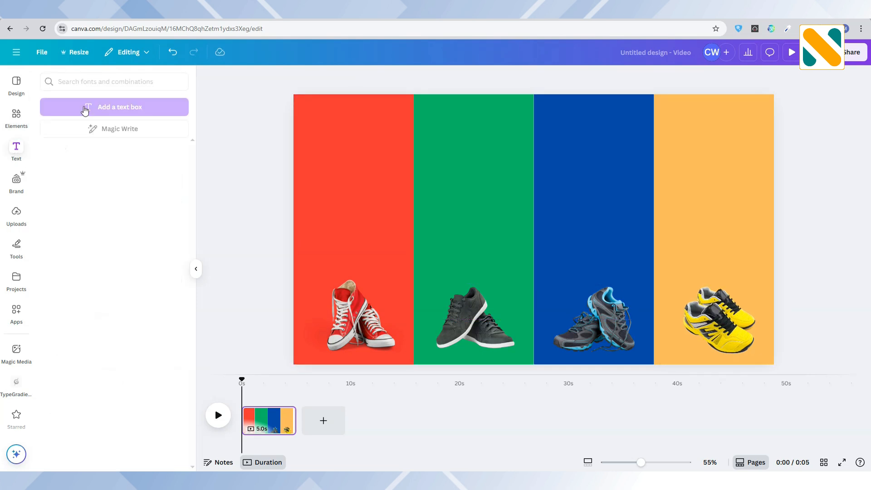
{"action": "left_click", "coordinate": [95, 109]}
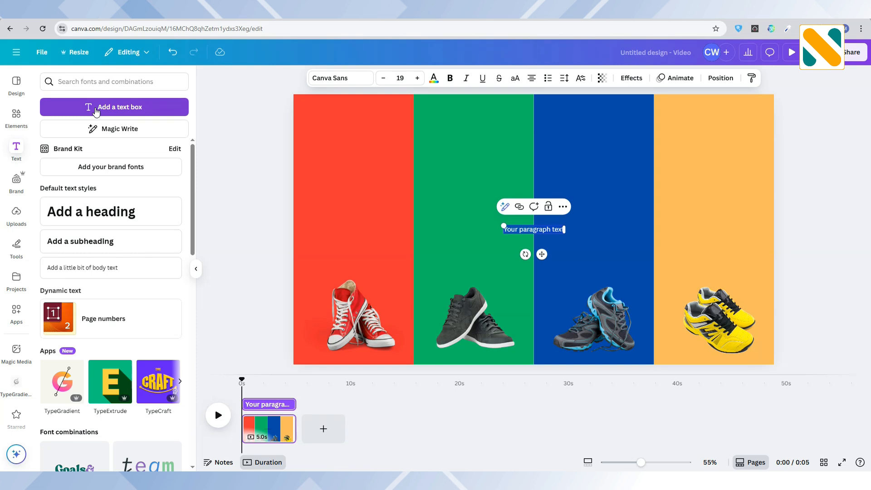
{"action": "type", "text": "red shoe"}
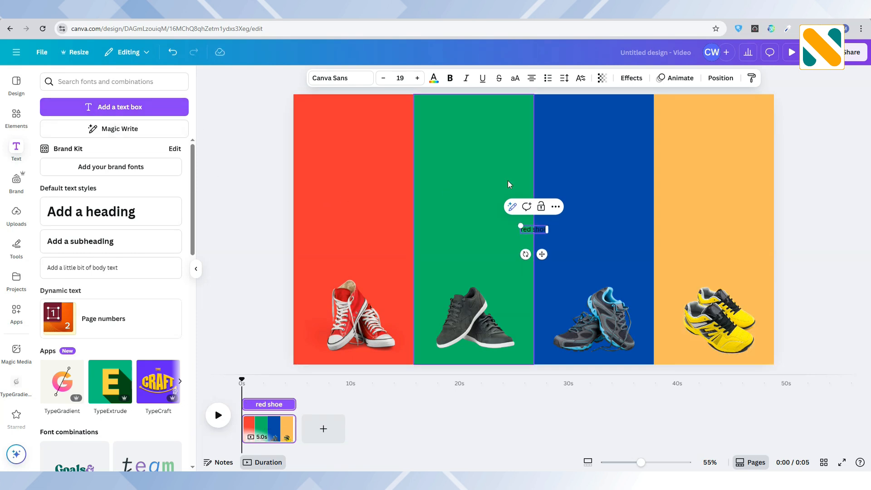
{"action": "left_click", "coordinate": [529, 214]}
{"action": "left_click", "coordinate": [540, 228]}
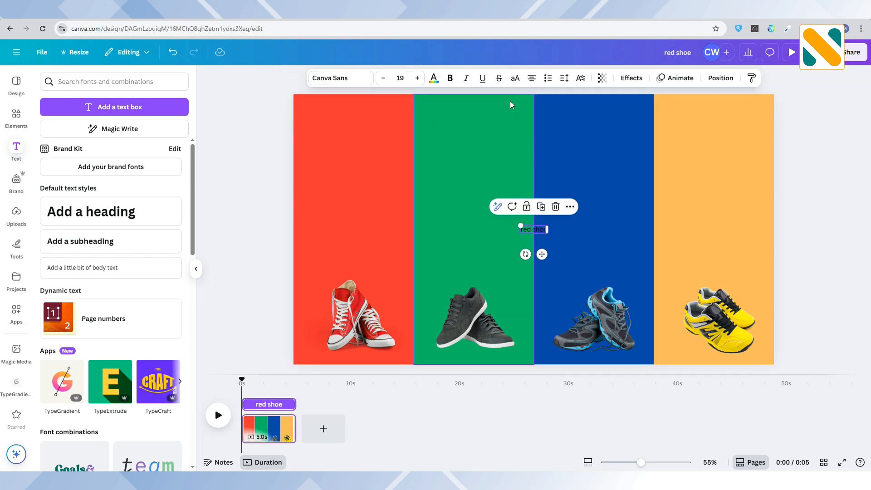
{"action": "left_click_drag", "start_coordinate": [519, 224], "coordinate": [479, 214]}
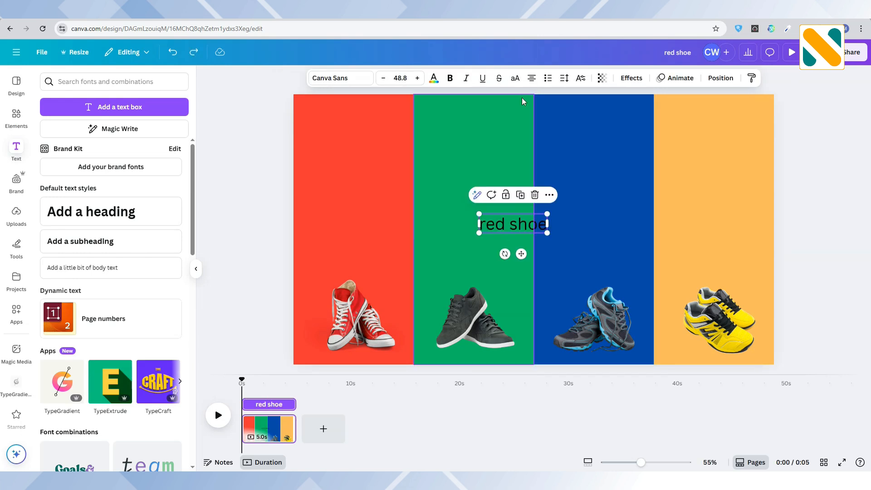
{"action": "left_click", "coordinate": [515, 81]}
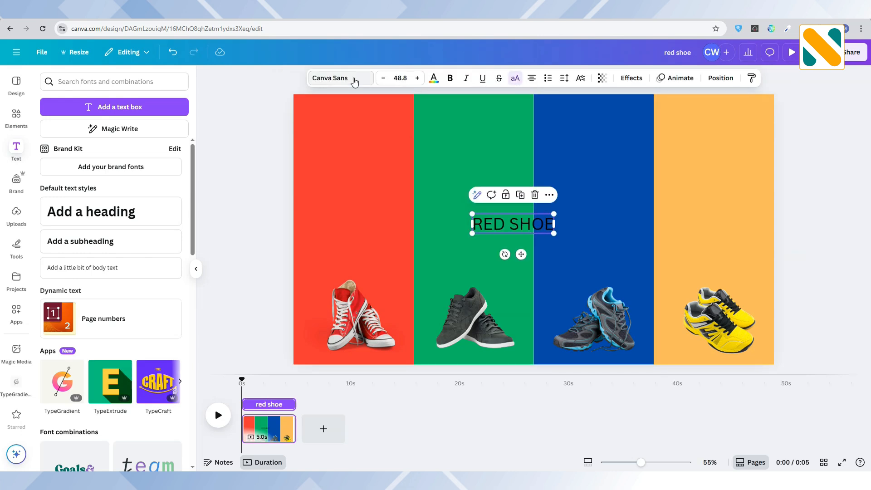
Step: Color the RED SHOE text white and set its font to Anton
{"action": "left_click", "coordinate": [434, 78]}
{"action": "left_click", "coordinate": [172, 388]}
{"action": "left_click", "coordinate": [338, 78]}
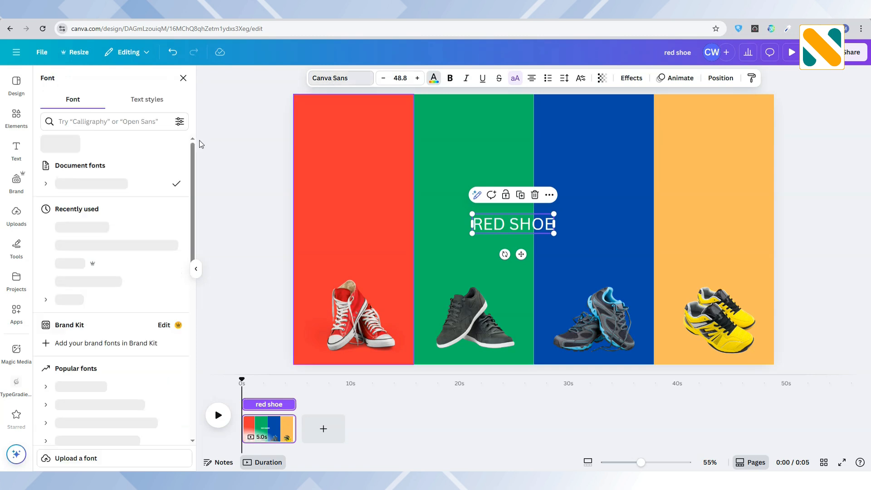
{"action": "left_click", "coordinate": [108, 121]}
{"action": "type", "text": "anton"}
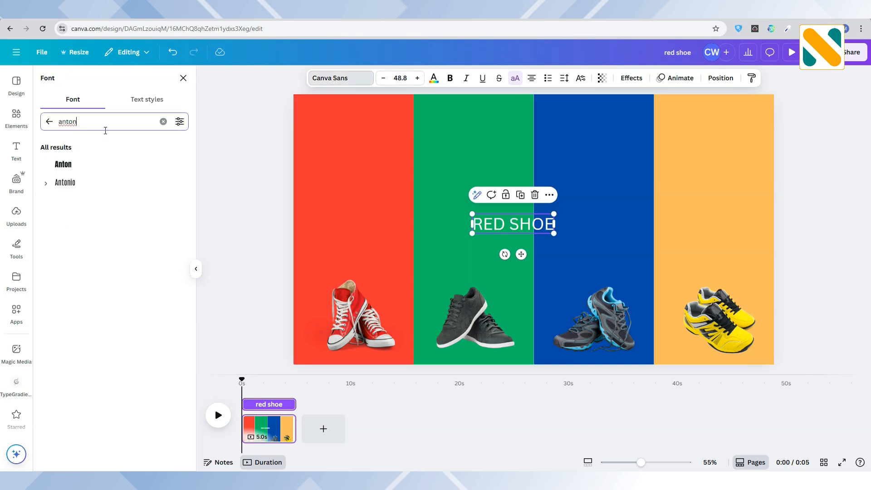
{"action": "left_click", "coordinate": [104, 164]}
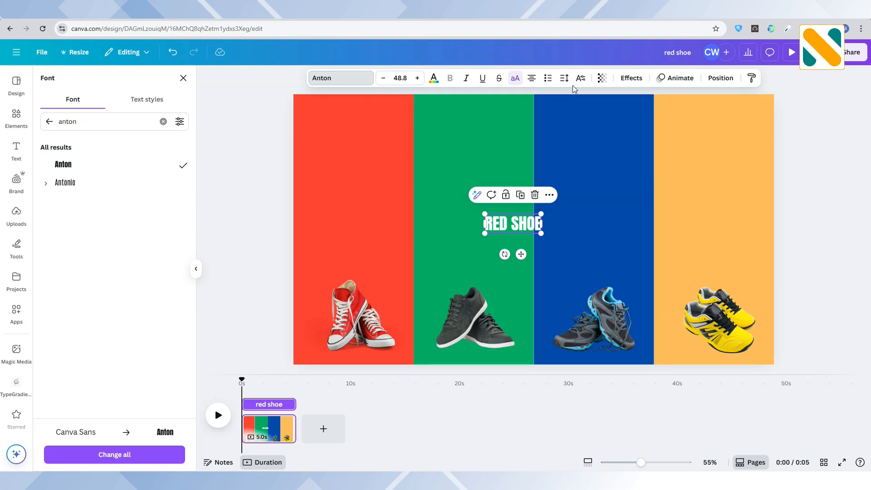
Step: Make the RED SHOE text slightly transparent and place it vertically on the upper part of the red strip at about size 98.5
{"action": "left_click", "coordinate": [602, 78]}
{"action": "left_click", "coordinate": [643, 115]}
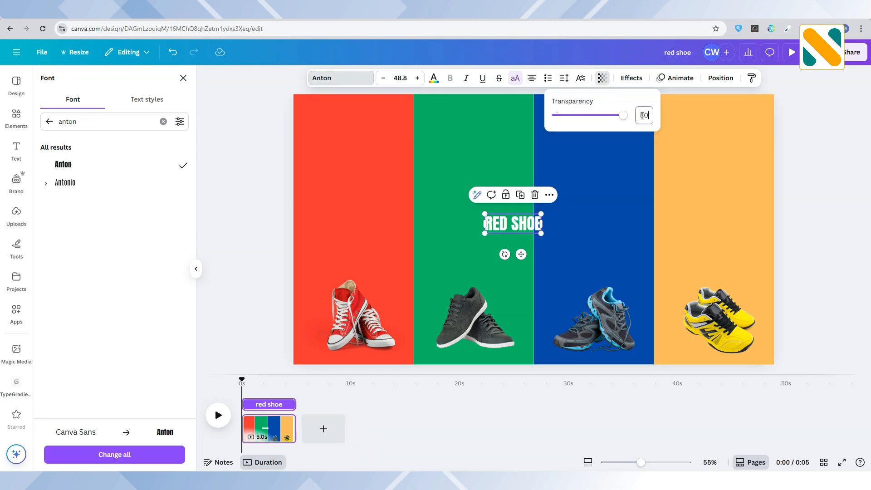
{"action": "left_click_drag", "start_coordinate": [521, 254], "coordinate": [300, 183]}
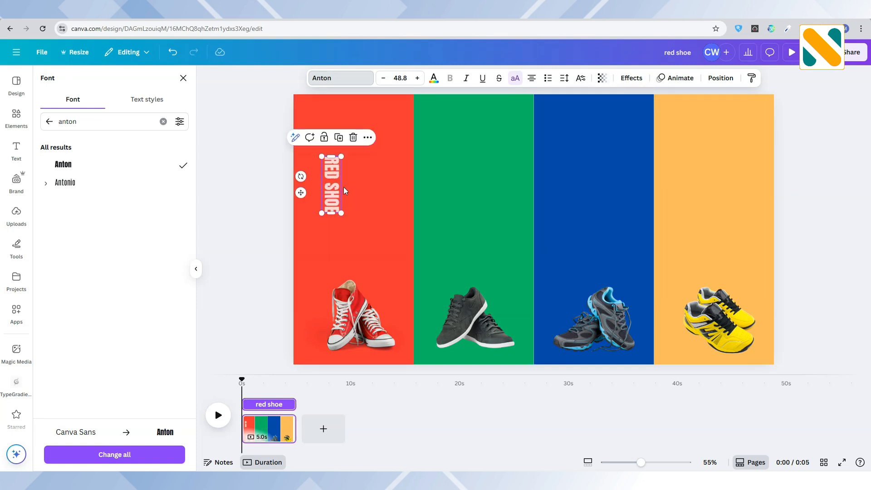
{"action": "left_click_drag", "start_coordinate": [341, 213], "coordinate": [357, 159]}
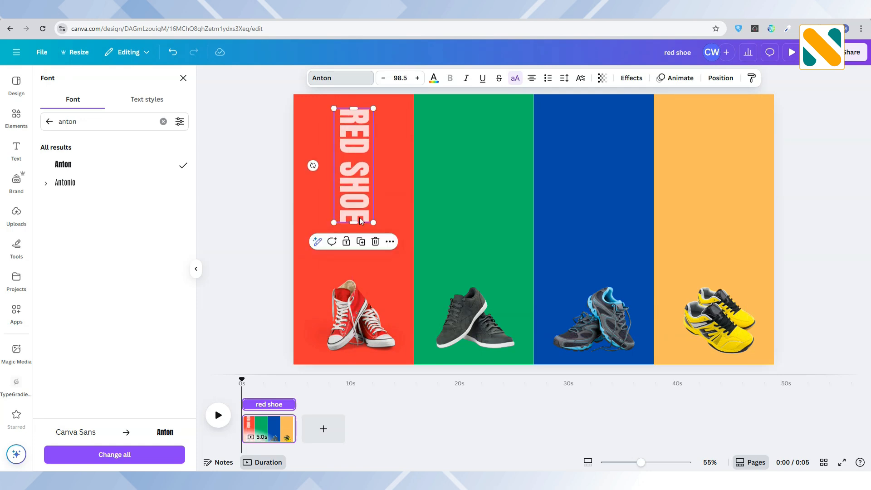
Step: Left-align the RED SHOE label and lengthen its text box down toward the red shoes, keeping the label on one line
{"action": "left_click_drag", "start_coordinate": [373, 223], "coordinate": [361, 184]}
{"action": "key", "text": "ctrl+z"}
{"action": "left_click", "coordinate": [358, 164]}
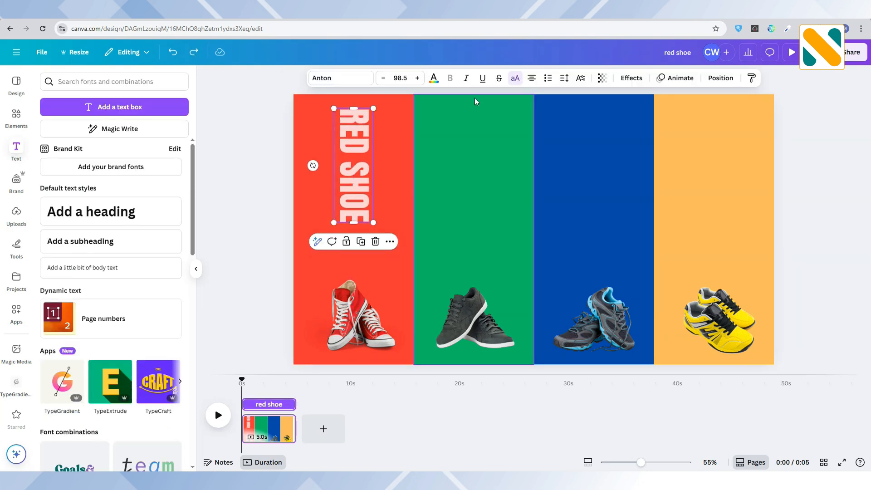
{"action": "left_click", "coordinate": [531, 79]}
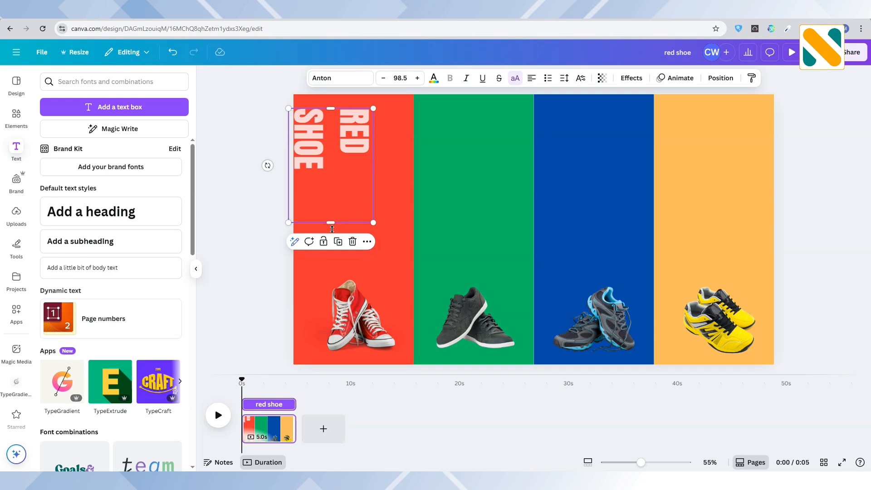
{"action": "left_click_drag", "start_coordinate": [330, 222], "coordinate": [354, 261]}
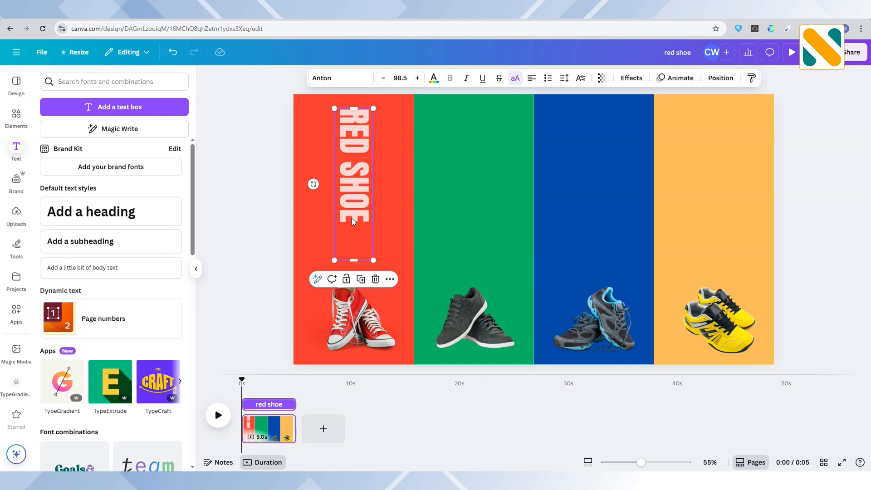
Step: Duplicate the RED SHOE label onto the green strip, aligned with the original, and change its wording to "green shoe"
{"action": "left_click", "coordinate": [361, 284]}
{"action": "left_click_drag", "start_coordinate": [365, 184], "coordinate": [484, 183]}
{"action": "left_click", "coordinate": [475, 162]}
{"action": "left_click_drag", "start_coordinate": [481, 149], "coordinate": [473, 109]}
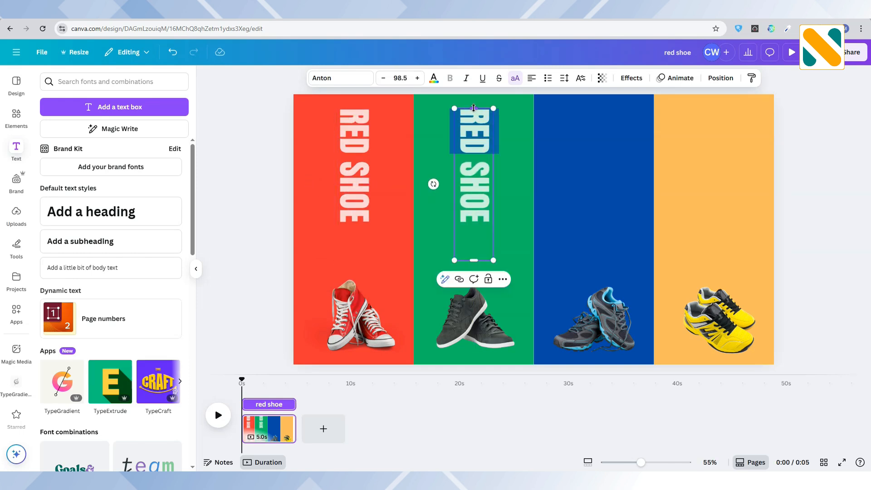
{"action": "type", "text": "green"}
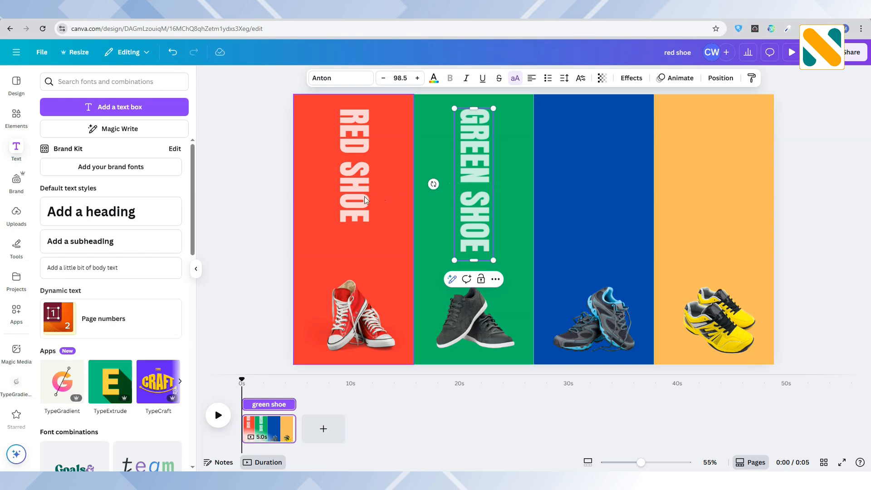
Step: Duplicate the GREEN SHOE label onto the blue strip at the same height and change its wording to "blue shoe"
{"action": "left_click", "coordinate": [283, 183]}
{"action": "left_click", "coordinate": [487, 140]}
{"action": "left_click_drag", "start_coordinate": [486, 148], "coordinate": [486, 150]}
{"action": "left_click", "coordinate": [481, 280]}
{"action": "left_click_drag", "start_coordinate": [481, 210], "coordinate": [597, 204]}
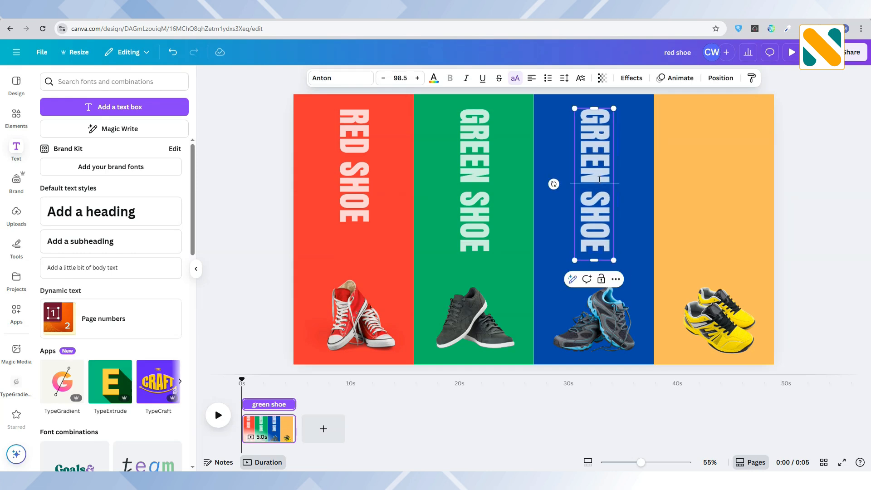
{"action": "type", "text": "blue"}
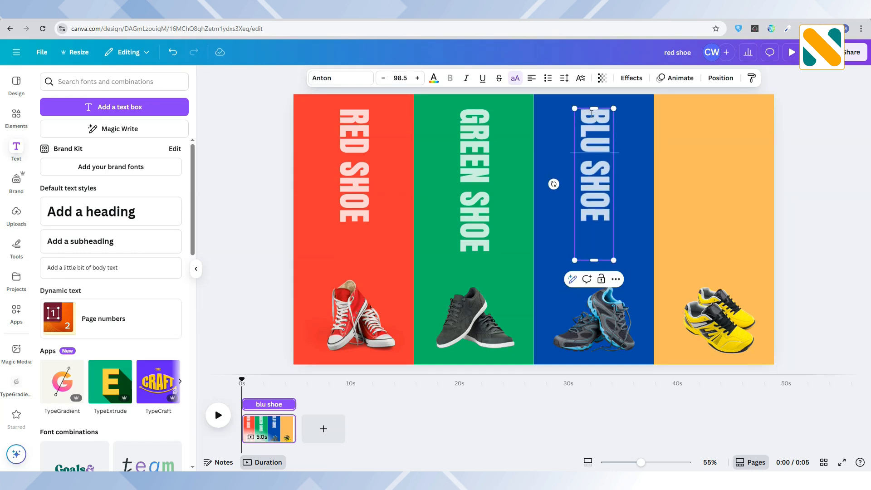
{"action": "key", "text": "Escape"}
Step: Duplicate the BLUE SHOE label onto the orange strip and change its wording to "yellow shoe"
{"action": "left_click", "coordinate": [601, 279]}
{"action": "left_click_drag", "start_coordinate": [605, 199], "coordinate": [717, 193]}
{"action": "double_click", "coordinate": [710, 119]}
{"action": "type", "text": "yellow shoe"}
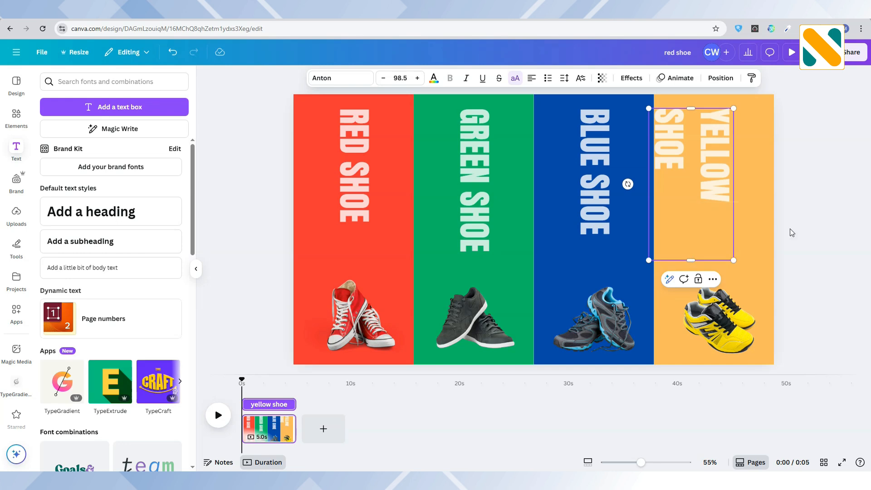
{"action": "left_click", "coordinate": [792, 233]}
Step: Lengthen the YELLOW SHOE text box so the label fits on one line and shift it slightly right within the orange strip
{"action": "left_click", "coordinate": [713, 236]}
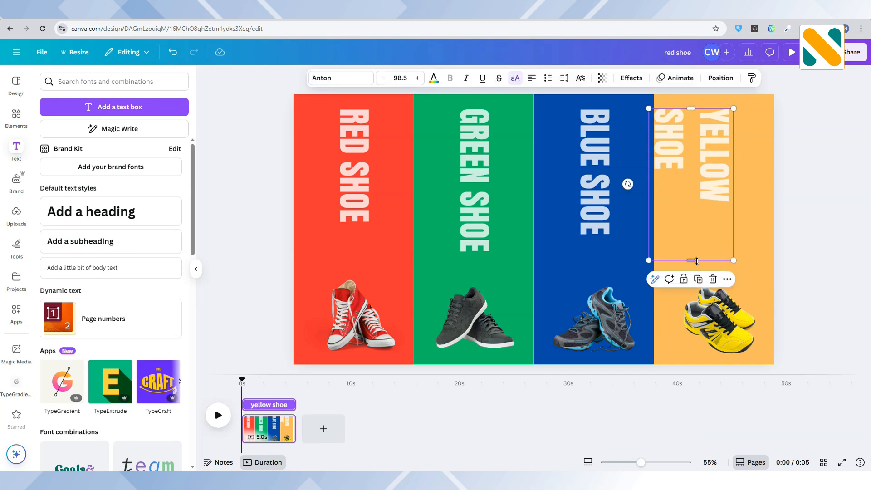
{"action": "left_click_drag", "start_coordinate": [692, 261], "coordinate": [692, 291]}
{"action": "left_click", "coordinate": [780, 271]}
{"action": "left_click_drag", "start_coordinate": [713, 201], "coordinate": [717, 201]}
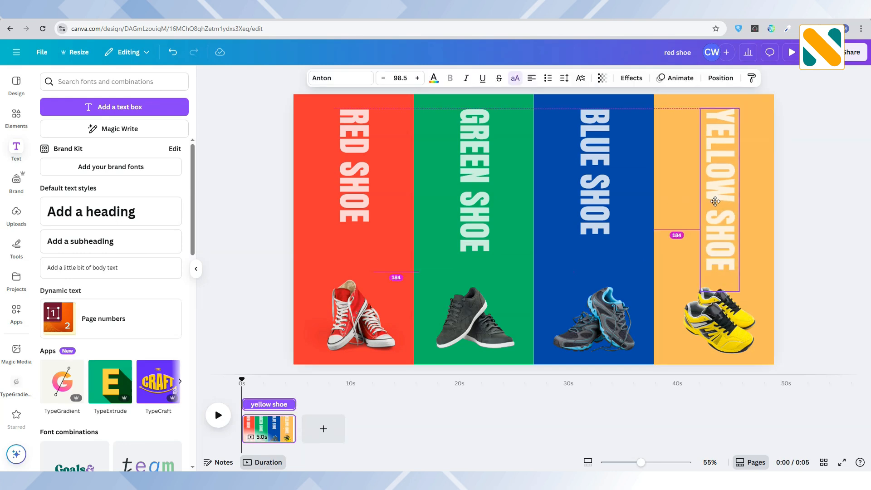
Step: Duplicate the first page and place the playhead in the middle of the copy
{"action": "right_click", "coordinate": [287, 422]}
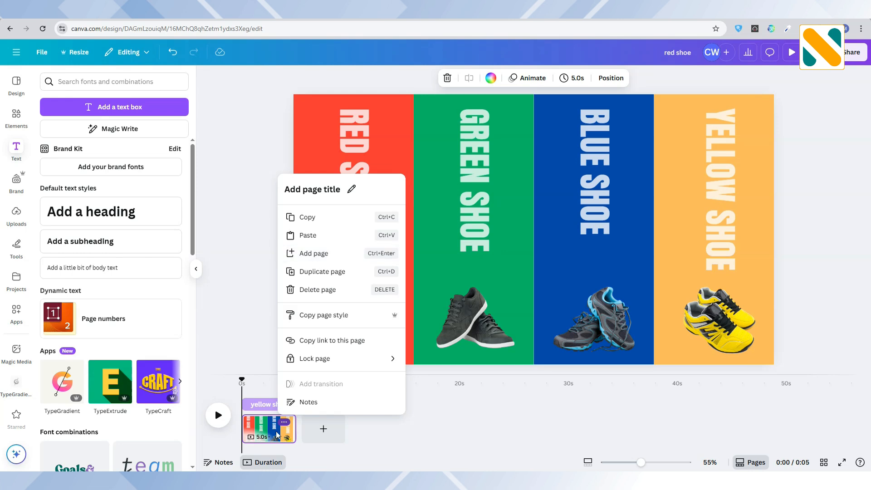
{"action": "left_click", "coordinate": [317, 272]}
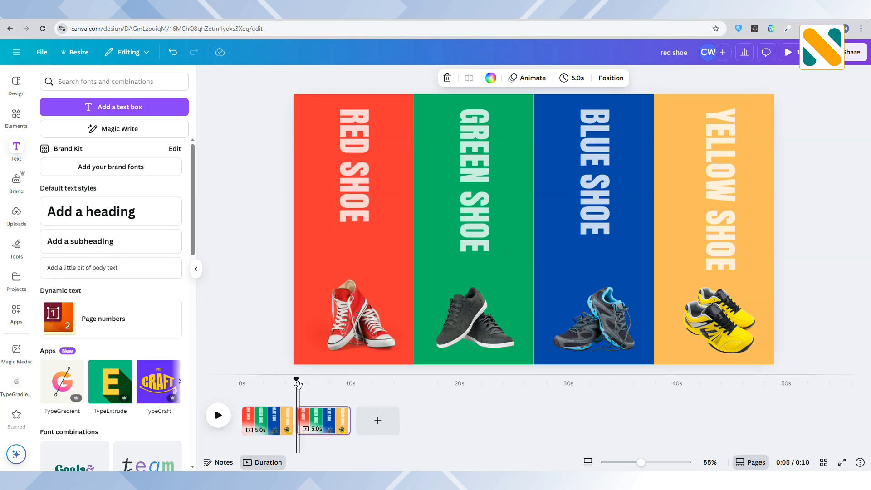
{"action": "left_click_drag", "start_coordinate": [331, 386], "coordinate": [330, 385]}
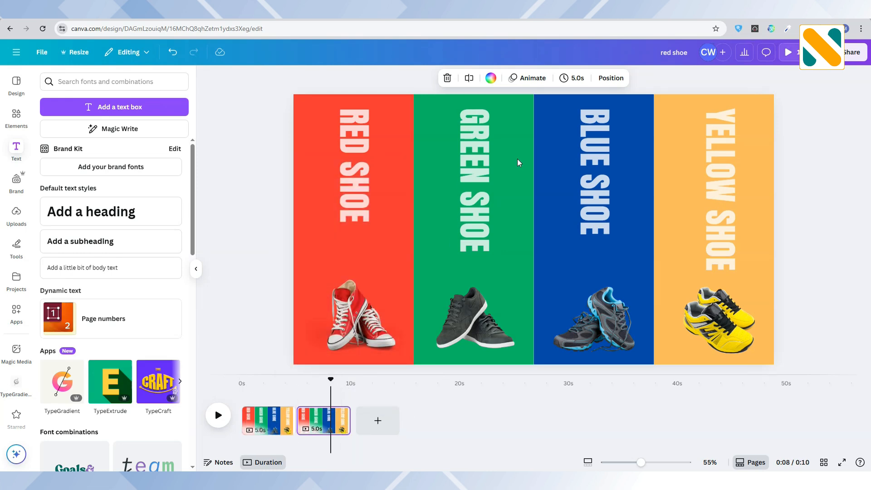
Step: Shrink the green, blue and orange strips with their contents toward the lower-right page corner and stretch the three strips back to full height
{"action": "left_click_drag", "start_coordinate": [810, 365], "coordinate": [434, 130]}
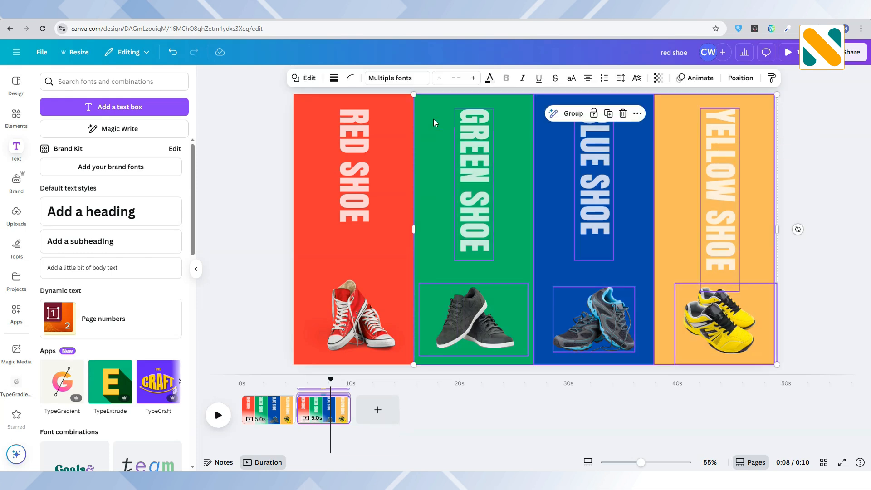
{"action": "left_click_drag", "start_coordinate": [411, 93], "coordinate": [490, 144]}
{"action": "left_click", "coordinate": [761, 165]}
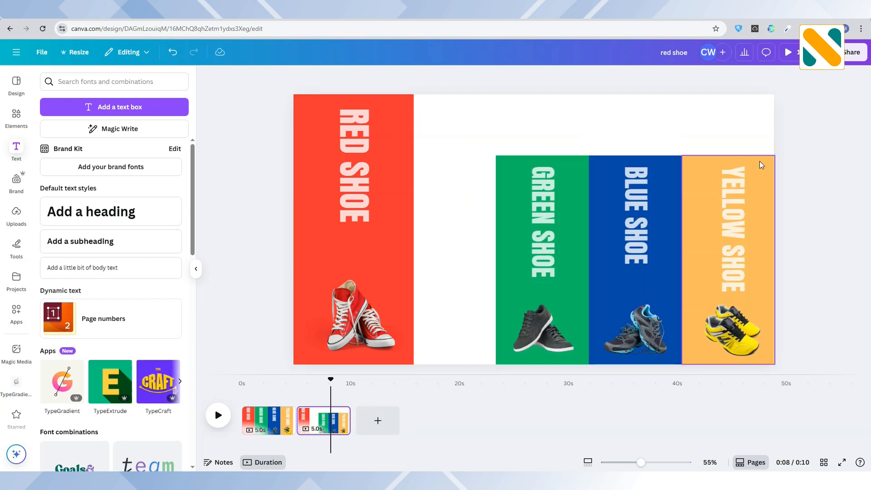
{"action": "left_click_drag", "start_coordinate": [758, 154], "coordinate": [766, 94]}
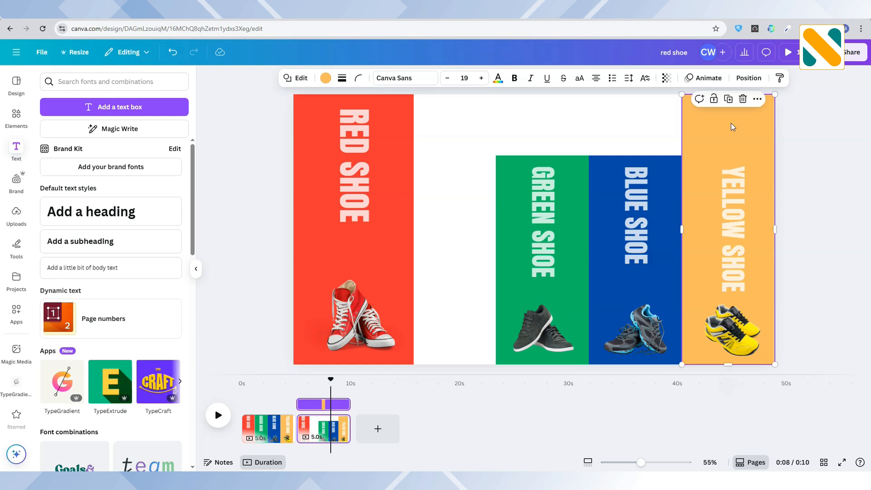
{"action": "left_click", "coordinate": [670, 196]}
{"action": "left_click_drag", "start_coordinate": [661, 156], "coordinate": [655, 95]}
{"action": "left_click", "coordinate": [569, 183]}
{"action": "left_click_drag", "start_coordinate": [552, 156], "coordinate": [553, 95]}
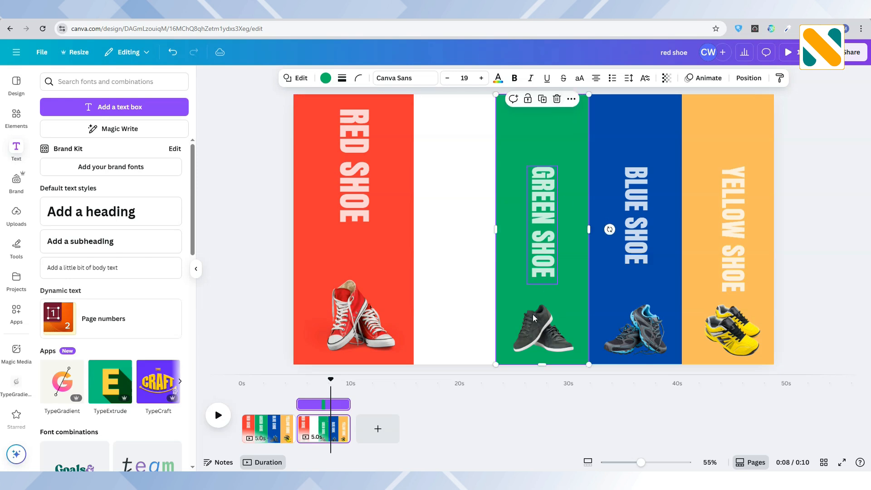
Step: Widen the red strip until it meets the green one and place the red shoes, slightly enlarged, in its lower-right area
{"action": "left_click", "coordinate": [409, 270]}
{"action": "left_click_drag", "start_coordinate": [444, 268], "coordinate": [493, 270]}
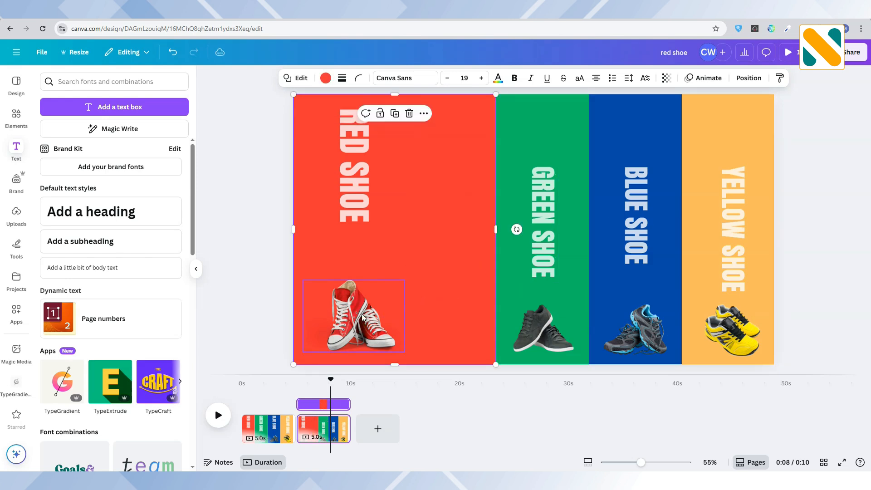
{"action": "left_click_drag", "start_coordinate": [356, 318], "coordinate": [442, 319]}
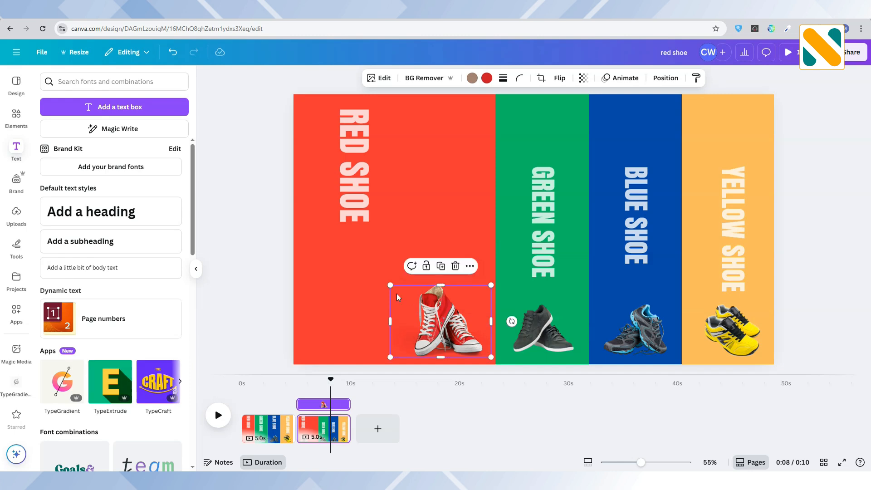
{"action": "left_click_drag", "start_coordinate": [391, 286], "coordinate": [369, 265]}
Step: Enlarge the RED SHOE label to about size 150 and place it left of center on the widened red strip
{"action": "left_click_drag", "start_coordinate": [344, 215], "coordinate": [310, 202]}
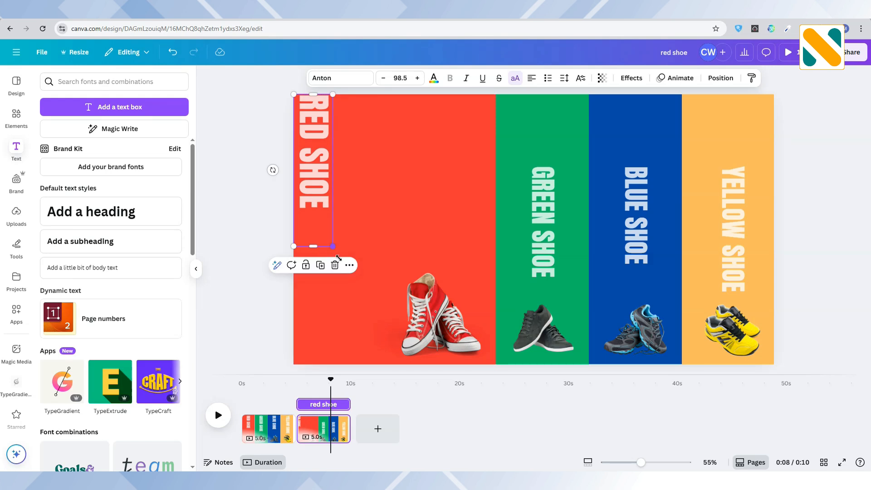
{"action": "left_click_drag", "start_coordinate": [338, 257], "coordinate": [372, 324]}
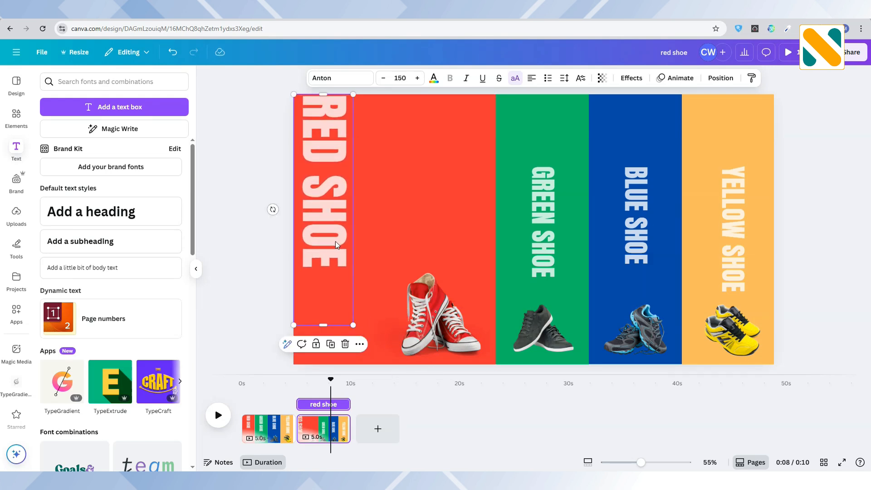
{"action": "left_click", "coordinate": [267, 231]}
{"action": "left_click_drag", "start_coordinate": [339, 229], "coordinate": [372, 229]}
{"action": "left_click", "coordinate": [254, 228]}
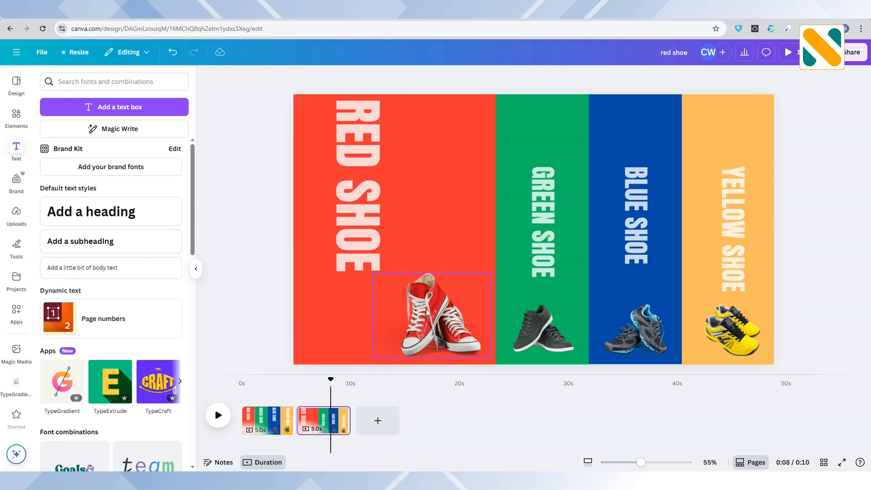
Step: Enlarge the red shoes further up and to the left on the widened red strip
{"action": "left_click", "coordinate": [426, 309]}
{"action": "left_click_drag", "start_coordinate": [373, 274], "coordinate": [351, 258]}
{"action": "left_click", "coordinate": [265, 237]}
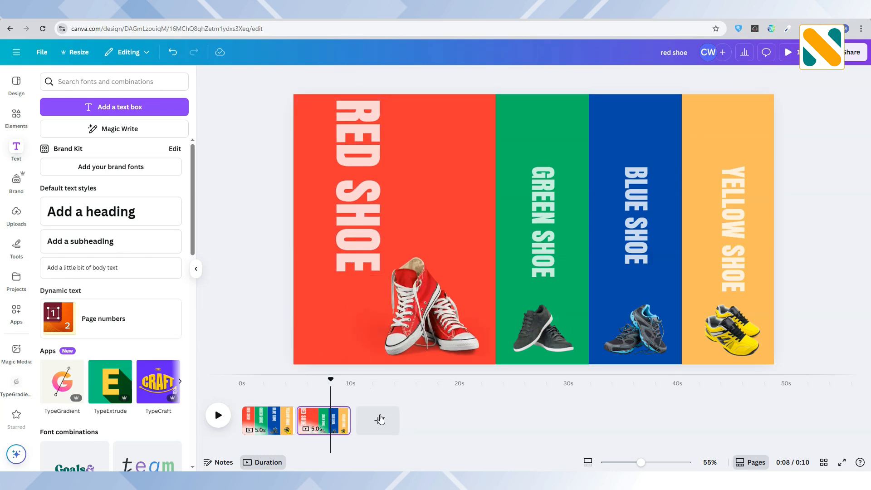
Step: Duplicate the second page and, on the copy, narrow the red strip to the width of the other strips
{"action": "left_click", "coordinate": [338, 414]}
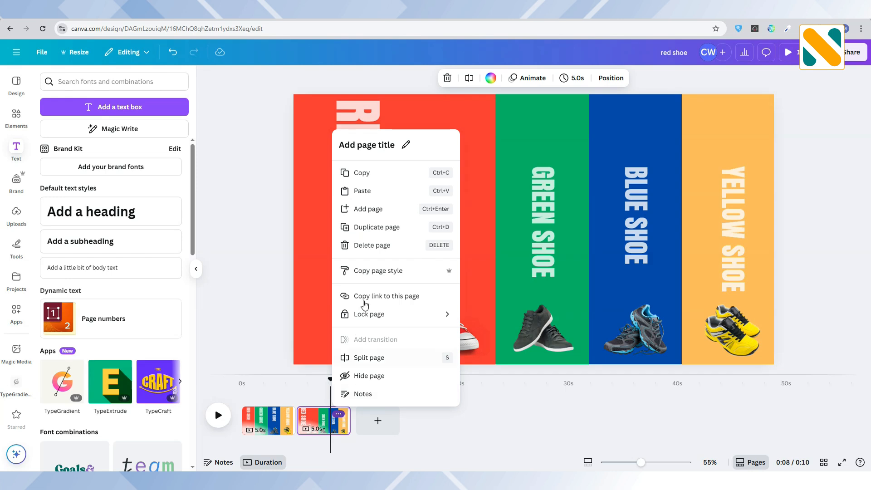
{"action": "left_click", "coordinate": [376, 227]}
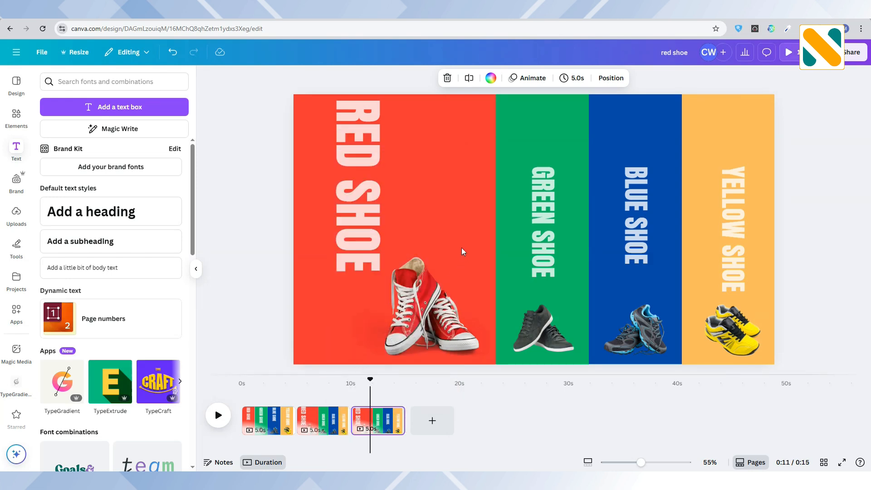
{"action": "left_click", "coordinate": [531, 287]}
{"action": "left_click", "coordinate": [490, 259]}
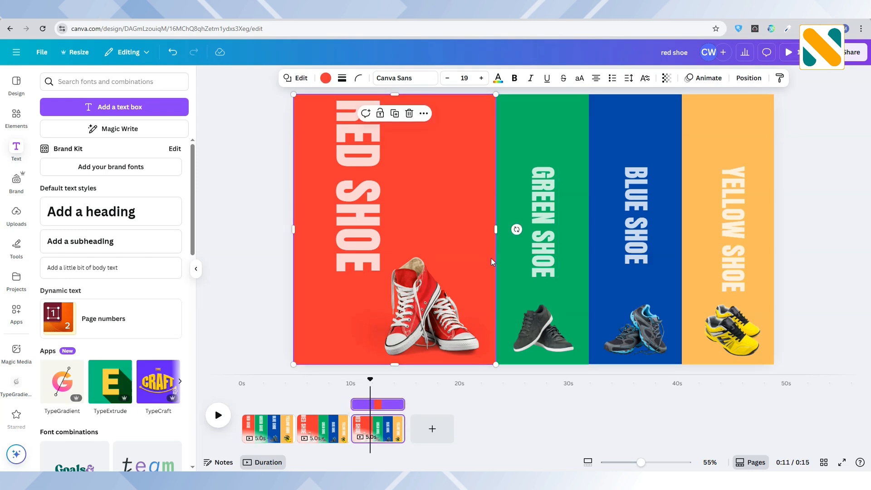
{"action": "left_click_drag", "start_coordinate": [497, 262], "coordinate": [386, 261]}
Step: Shrink the RED SHOE label and center it on the narrowed red strip, level with the other labels
{"action": "left_click", "coordinate": [360, 244]}
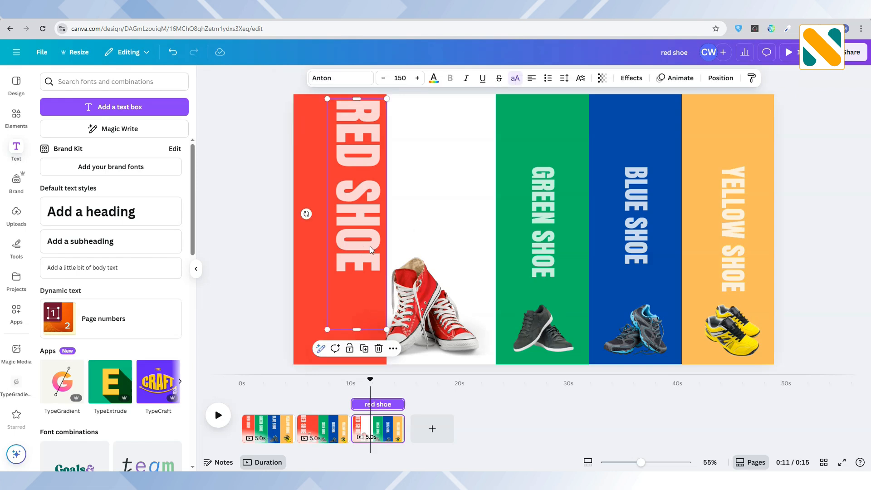
{"action": "left_click_drag", "start_coordinate": [377, 127], "coordinate": [347, 209]}
{"action": "left_click_drag", "start_coordinate": [346, 244], "coordinate": [344, 198]}
Step: Shrink the red shoes and move them to the bottom of the narrowed red strip, in line with the other shoes
{"action": "left_click", "coordinate": [426, 297]}
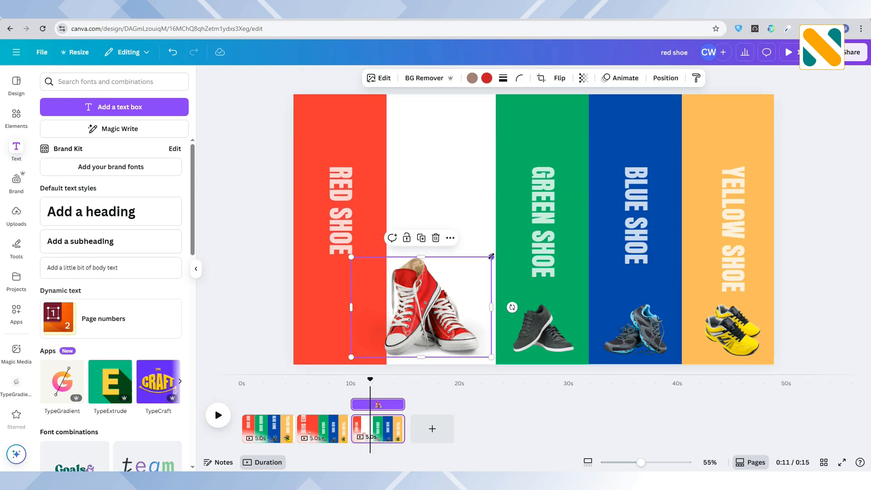
{"action": "left_click_drag", "start_coordinate": [492, 253], "coordinate": [436, 300]}
{"action": "left_click_drag", "start_coordinate": [399, 323], "coordinate": [345, 322]}
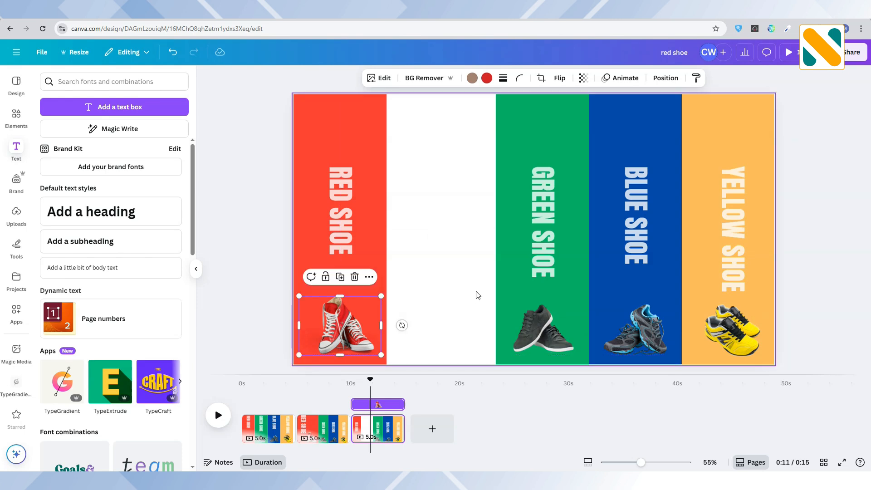
Step: Widen the green strip leftward until it meets the narrowed red strip
{"action": "left_click", "coordinate": [512, 287]}
{"action": "left_click_drag", "start_coordinate": [495, 290], "coordinate": [386, 290]}
Step: Enlarge the GREEN SHOE label to size 150 near the widened strip's left edge and enlarge the black shoes beside it
{"action": "left_click", "coordinate": [551, 235]}
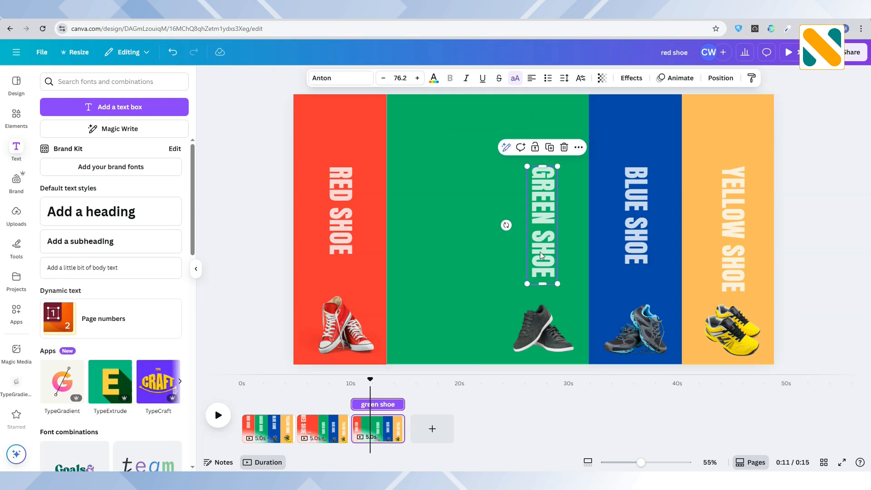
{"action": "left_click_drag", "start_coordinate": [544, 248], "coordinate": [408, 181]}
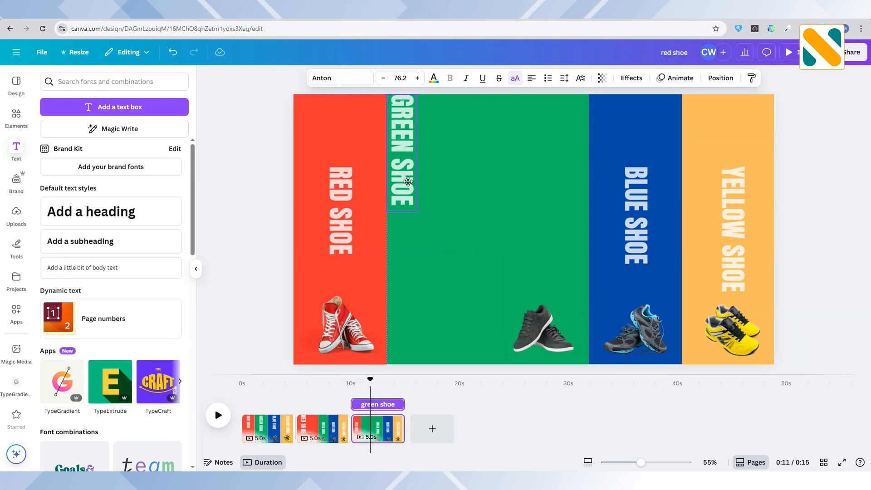
{"action": "left_click_drag", "start_coordinate": [417, 212], "coordinate": [459, 316]}
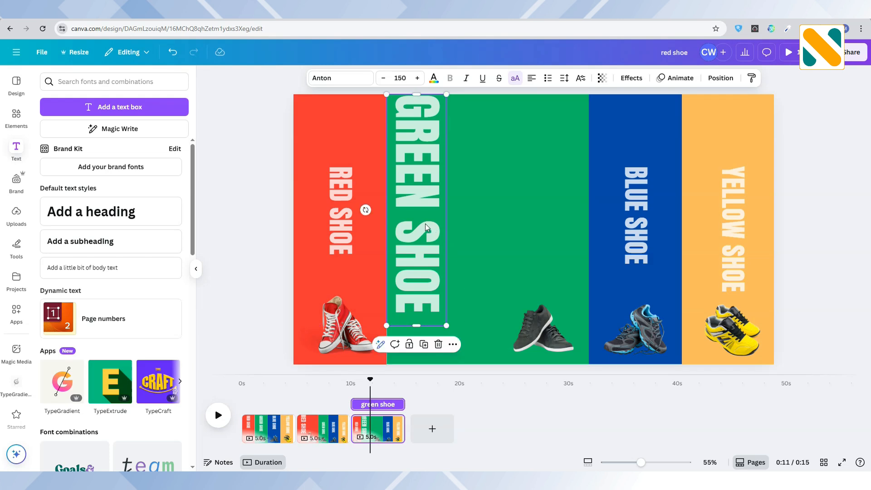
{"action": "left_click_drag", "start_coordinate": [425, 224], "coordinate": [431, 249]}
{"action": "left_click", "coordinate": [517, 311]}
{"action": "left_click_drag", "start_coordinate": [500, 302], "coordinate": [447, 250]}
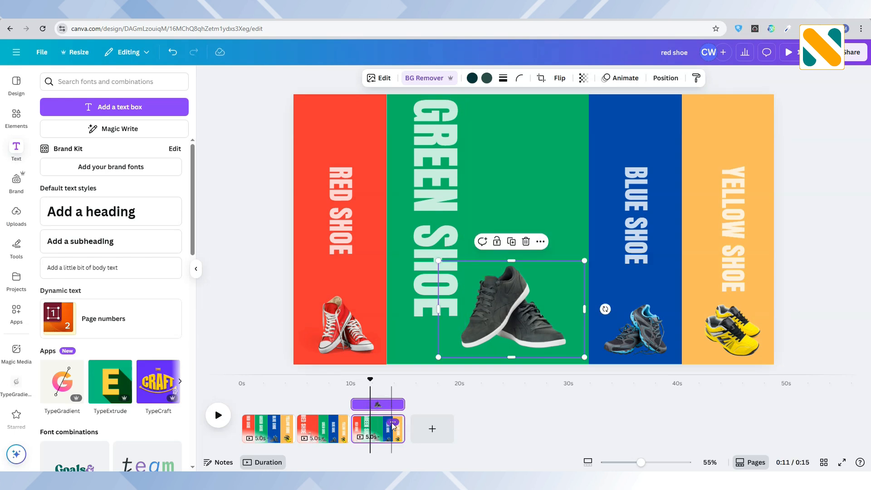
Step: Duplicate the third page and, on the copy, narrow the green strip from the right to the red strip's width
{"action": "left_click", "coordinate": [394, 422]}
{"action": "left_click", "coordinate": [432, 235]}
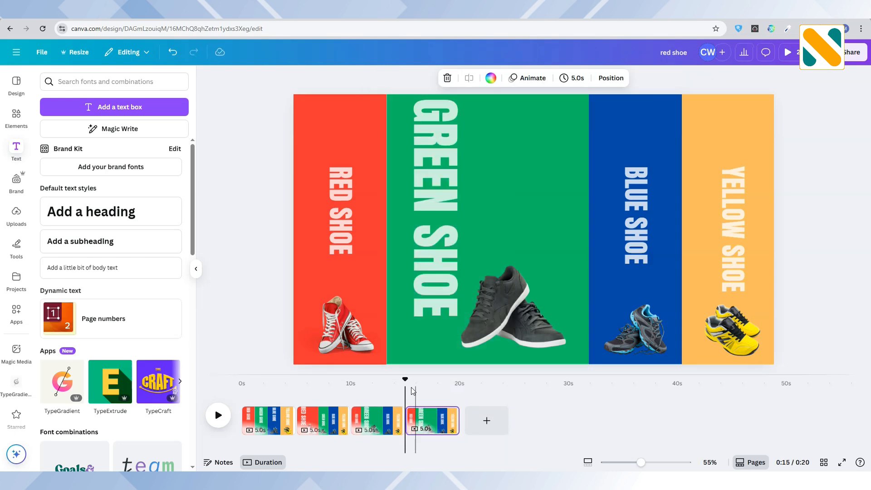
{"action": "left_click", "coordinate": [427, 383]}
{"action": "left_click", "coordinate": [556, 239]}
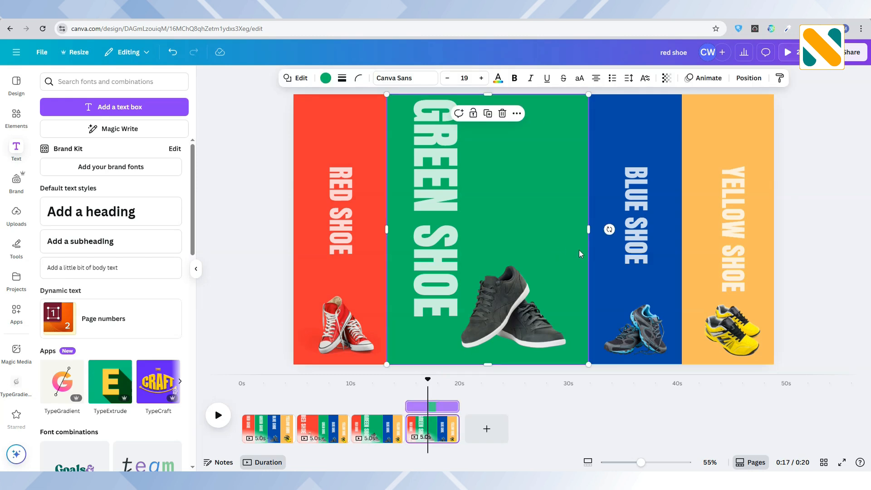
{"action": "left_click_drag", "start_coordinate": [589, 251], "coordinate": [479, 251]}
Step: Shrink the GREEN SHOE label and center it on the narrowed green strip, level with the other labels
{"action": "left_click", "coordinate": [437, 237]}
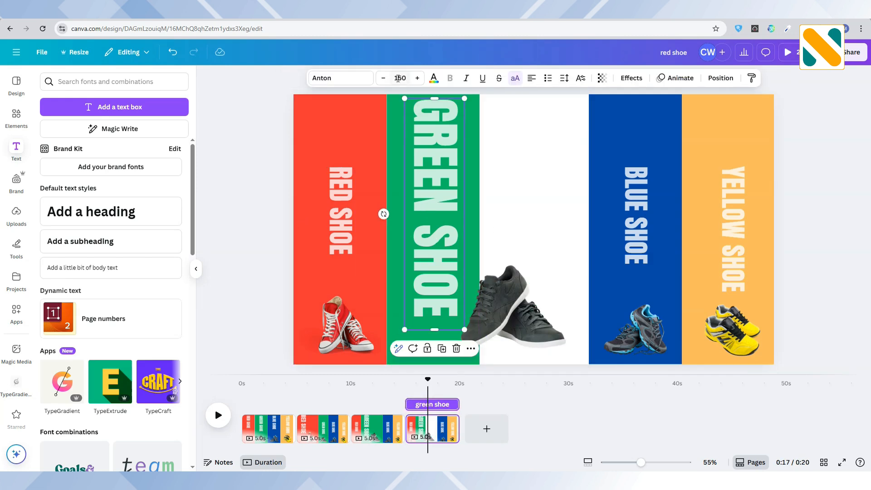
{"action": "left_click_drag", "start_coordinate": [464, 329], "coordinate": [421, 220]}
{"action": "left_click_drag", "start_coordinate": [420, 185], "coordinate": [433, 253]}
Step: Shrink the black shoes and center them at the bottom of the narrowed green strip, in line with the other shoes
{"action": "left_click", "coordinate": [512, 300]}
{"action": "left_click_drag", "start_coordinate": [584, 260], "coordinate": [529, 295]}
{"action": "left_click_drag", "start_coordinate": [483, 324], "coordinate": [433, 324]}
{"action": "left_click_drag", "start_coordinate": [390, 296], "coordinate": [381, 289]}
{"action": "left_click_drag", "start_coordinate": [428, 321], "coordinate": [431, 321]}
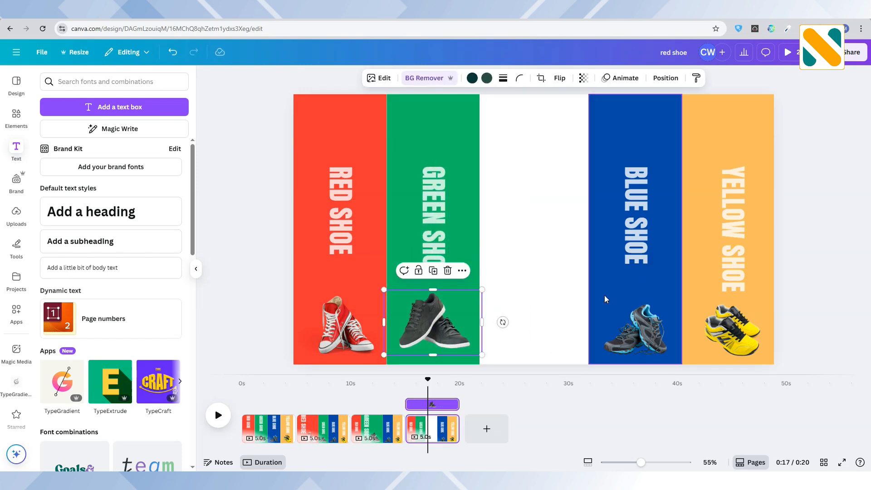
Step: Widen the blue strip leftward until it meets the narrowed green strip
{"action": "left_click", "coordinate": [603, 296]}
{"action": "left_click_drag", "start_coordinate": [588, 229], "coordinate": [479, 229]}
Step: Enlarge the BLUE SHOE label to size 150 near the widened strip's left edge and enlarge the blue shoes up and to the left
{"action": "left_click_drag", "start_coordinate": [642, 233], "coordinate": [502, 162]}
{"action": "left_click_drag", "start_coordinate": [510, 211], "coordinate": [564, 321]}
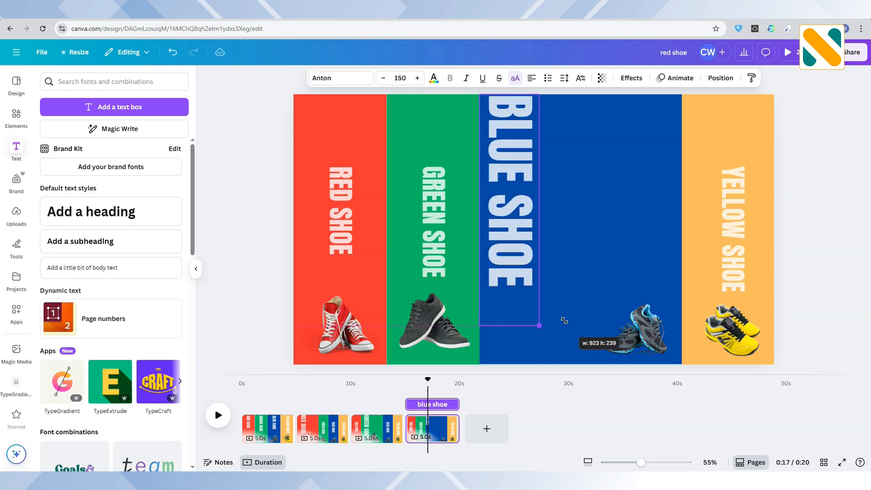
{"action": "left_click_drag", "start_coordinate": [517, 246], "coordinate": [540, 253]}
{"action": "left_click", "coordinate": [635, 331]}
{"action": "left_click_drag", "start_coordinate": [604, 304], "coordinate": [528, 244]}
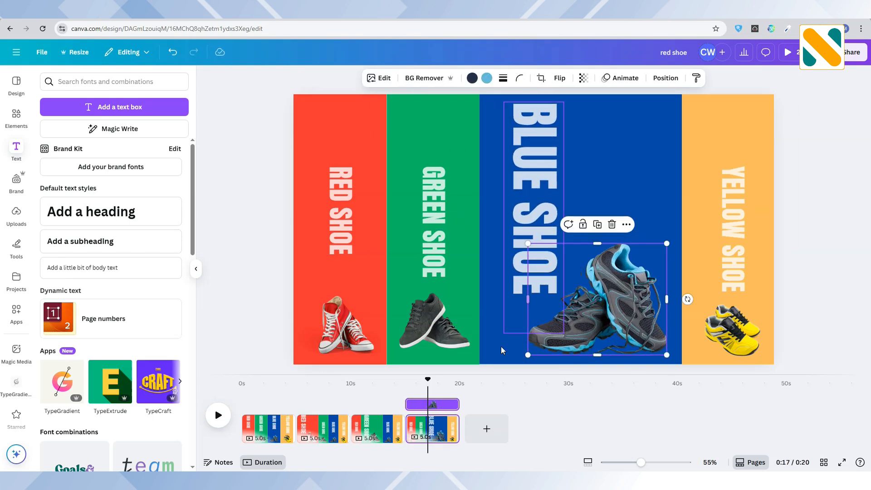
Step: Duplicate the fourth page and, on the copy, shrink the BLUE SHOE label and move it down toward the other labels' level
{"action": "right_click", "coordinate": [443, 424]}
{"action": "left_click", "coordinate": [490, 236]}
{"action": "left_click", "coordinate": [554, 186]}
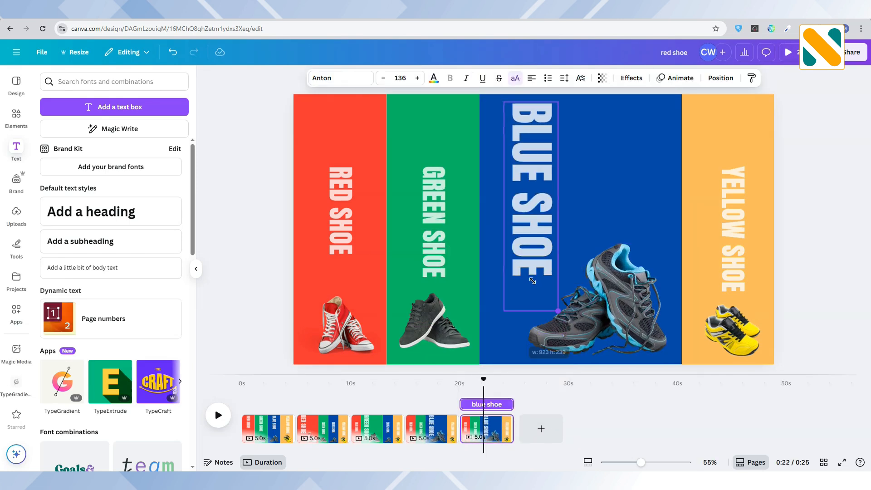
{"action": "left_click_drag", "start_coordinate": [502, 335], "coordinate": [511, 227]}
{"action": "left_click_drag", "start_coordinate": [532, 99], "coordinate": [532, 99]}
{"action": "left_click_drag", "start_coordinate": [521, 139], "coordinate": [516, 209]}
Step: Narrow the blue strip to the green strip's width and center the BLUE SHOE label on it, level with the other labels
{"action": "left_click", "coordinate": [639, 215]}
{"action": "left_click_drag", "start_coordinate": [682, 219], "coordinate": [572, 222]}
{"action": "left_click", "coordinate": [517, 267]}
{"action": "left_click_drag", "start_coordinate": [527, 292], "coordinate": [531, 292]}
{"action": "left_click_drag", "start_coordinate": [515, 229], "coordinate": [529, 221]}
Step: Shrink the blue shoes and move them to the bottom of the narrowed blue strip
{"action": "left_click", "coordinate": [610, 290]}
{"action": "left_click_drag", "start_coordinate": [667, 244], "coordinate": [610, 288]}
{"action": "left_click_drag", "start_coordinate": [564, 318], "coordinate": [520, 307]}
Step: Widen the yellow strip leftward to meet the blue strip and enlarge the YELLOW SHOE label to size 150 near its left side
{"action": "left_click", "coordinate": [694, 282]}
{"action": "left_click_drag", "start_coordinate": [682, 273], "coordinate": [572, 271]}
{"action": "left_click_drag", "start_coordinate": [729, 221], "coordinate": [583, 149]}
{"action": "left_click_drag", "start_coordinate": [603, 237], "coordinate": [677, 366]}
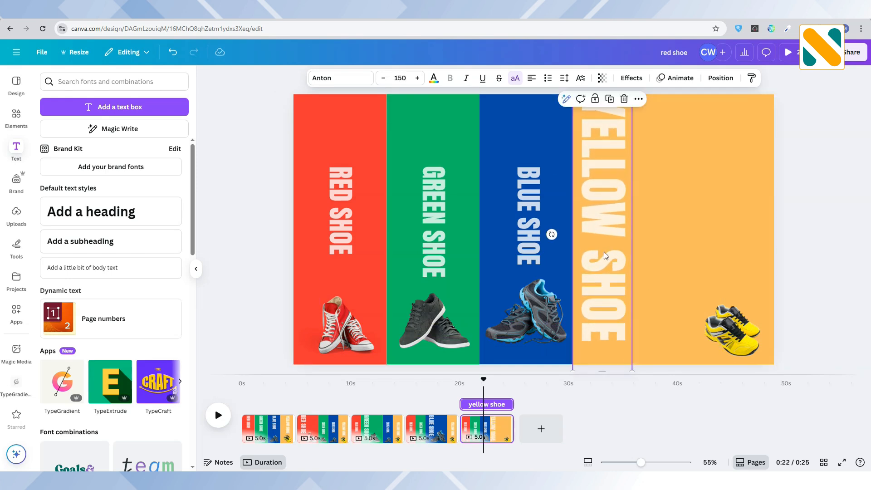
{"action": "left_click_drag", "start_coordinate": [604, 252], "coordinate": [634, 255]}
Step: Enlarge the yellow shoes at the bottom of the widened yellow strip
{"action": "left_click", "coordinate": [732, 329]}
{"action": "left_click_drag", "start_coordinate": [705, 302], "coordinate": [656, 267]}
{"action": "left_click_drag", "start_coordinate": [779, 267], "coordinate": [804, 254]}
Step: Add a Match & Move transition between the fourth and fifth pages and apply it between all pages
{"action": "left_click", "coordinate": [459, 437]}
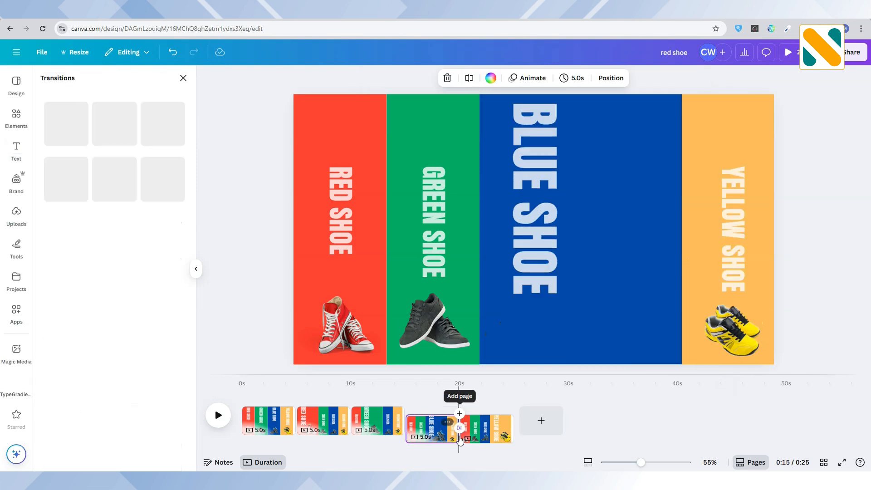
{"action": "left_click", "coordinate": [83, 269]}
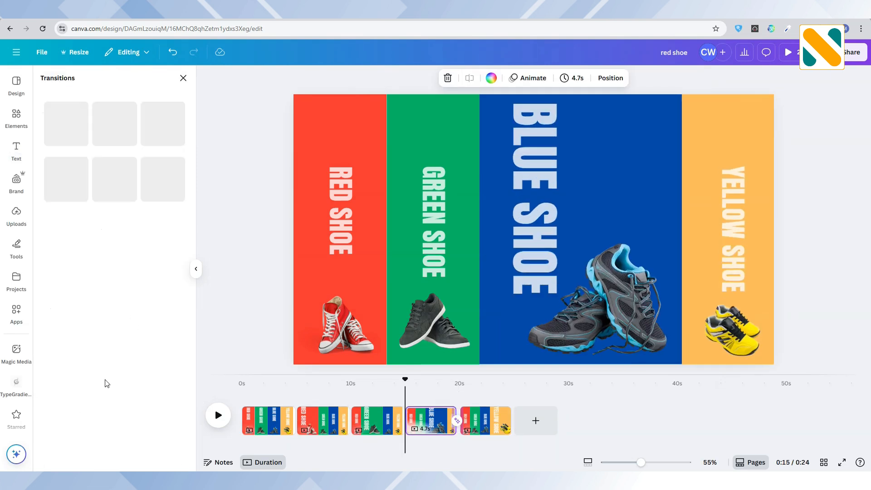
{"action": "left_click", "coordinate": [137, 458]}
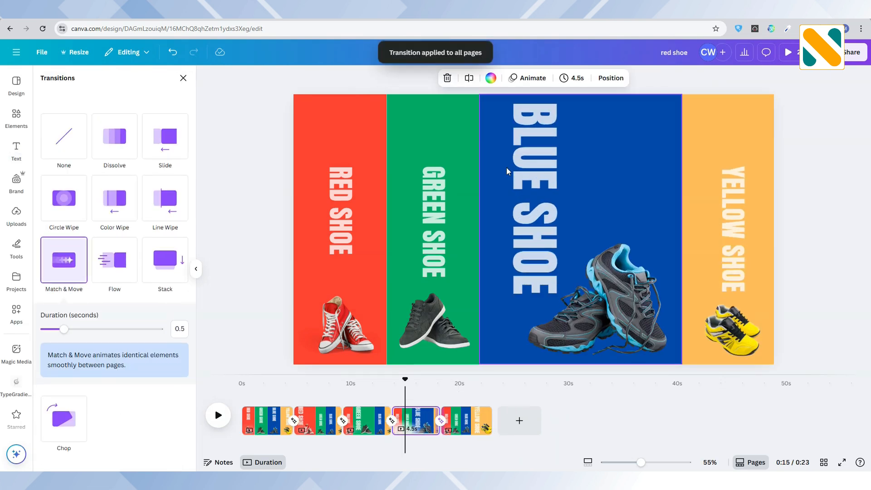
Step: Set the page timing to 2.0 seconds for all pages and play the video from the start
{"action": "left_click", "coordinate": [573, 78]}
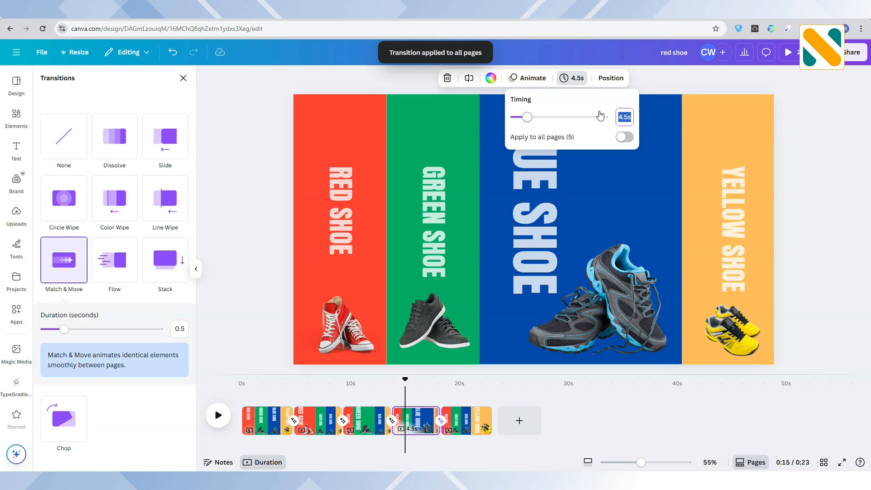
{"action": "type", "text": "2"}
{"action": "left_click", "coordinate": [628, 137]}
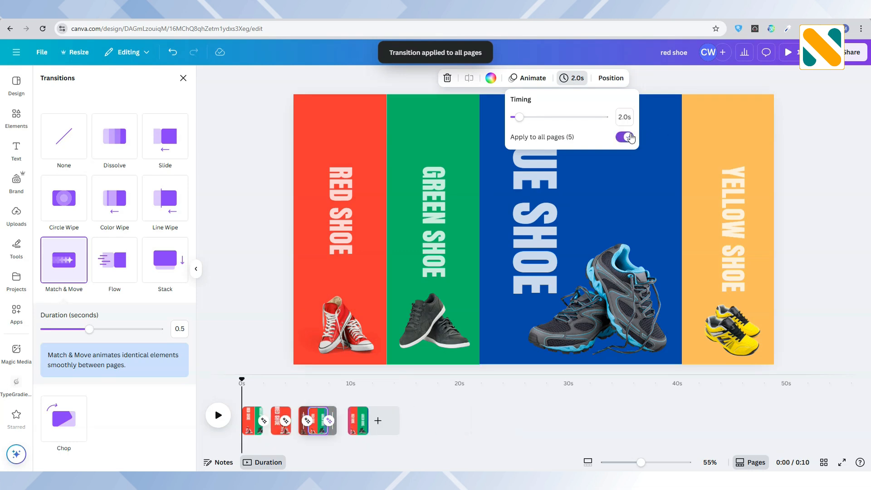
{"action": "left_click", "coordinate": [218, 415]}
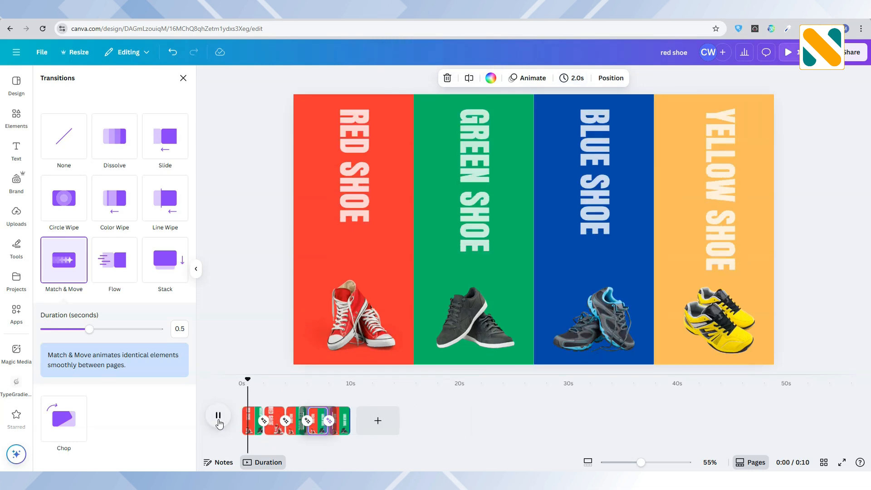